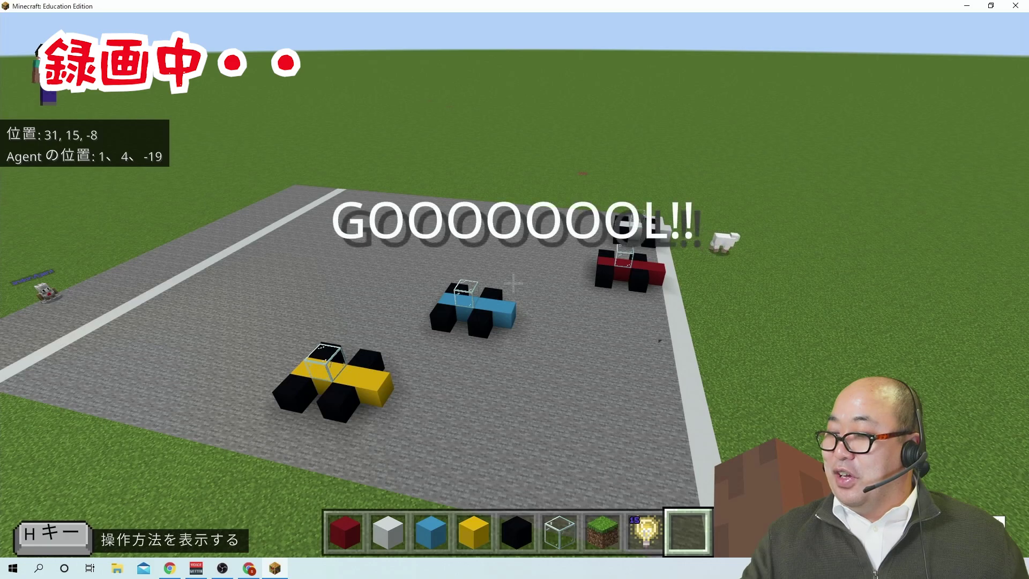
- Fly over the Minecraft race track and around to the goal line so all four cars are filmed from the front
{"action": "key", "text": "w"}
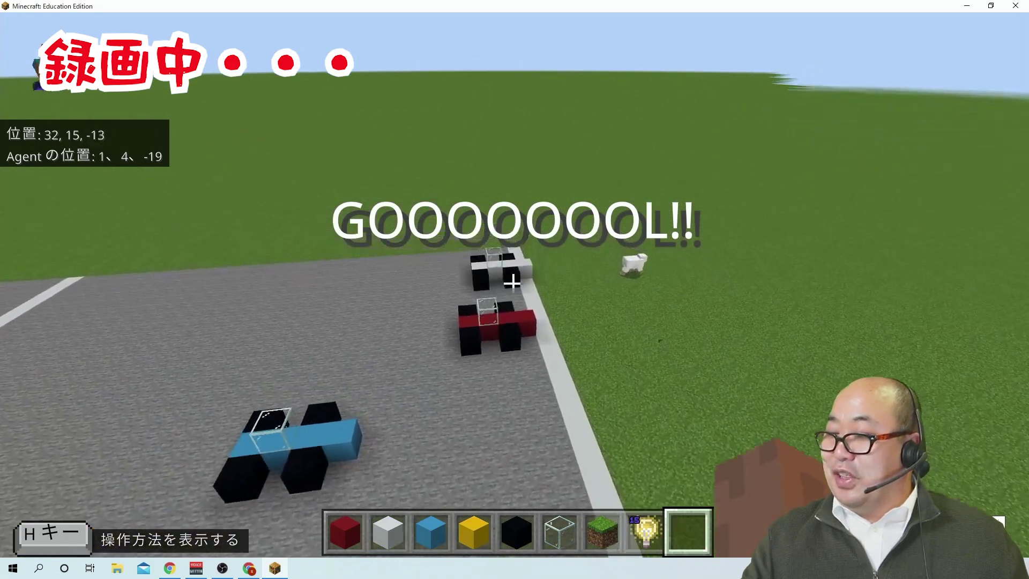
{"action": "key", "text": "w"}
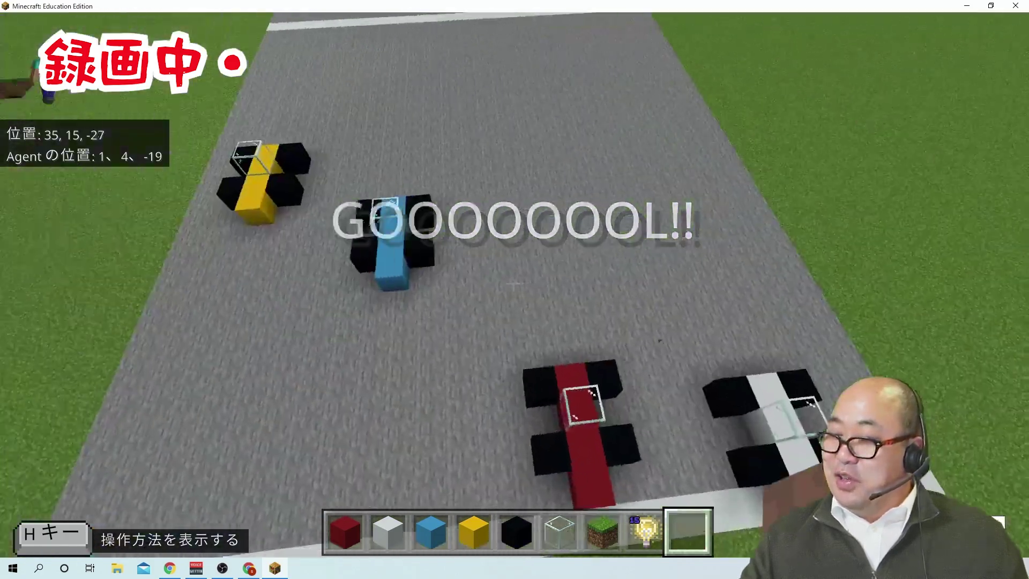
{"action": "key", "text": "s"}
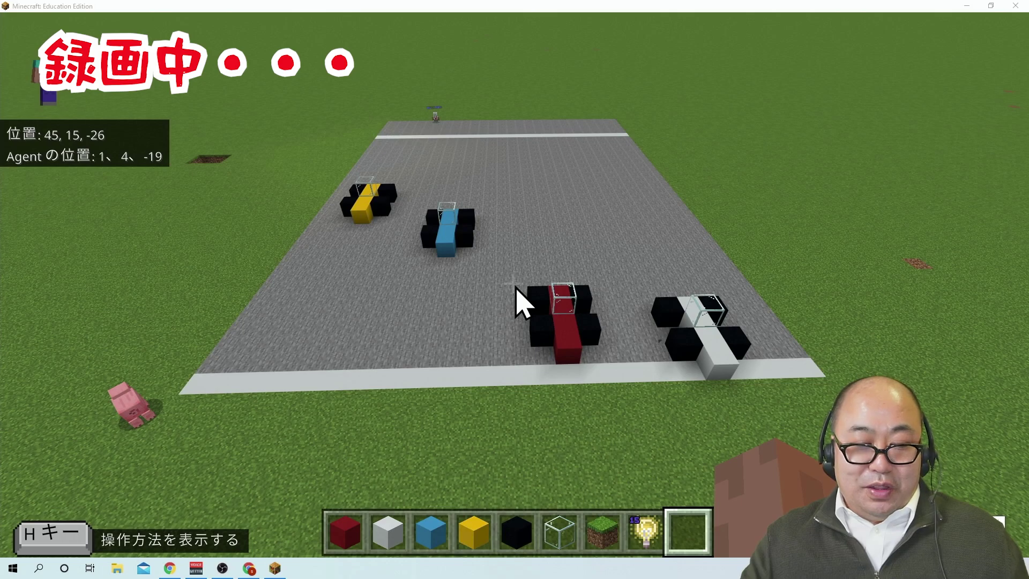
- Switch to Clipchamp, stop the screen and camera recording, and save it for editing, allowing multiple file downloads
{"action": "key", "text": "alt+Tab"}
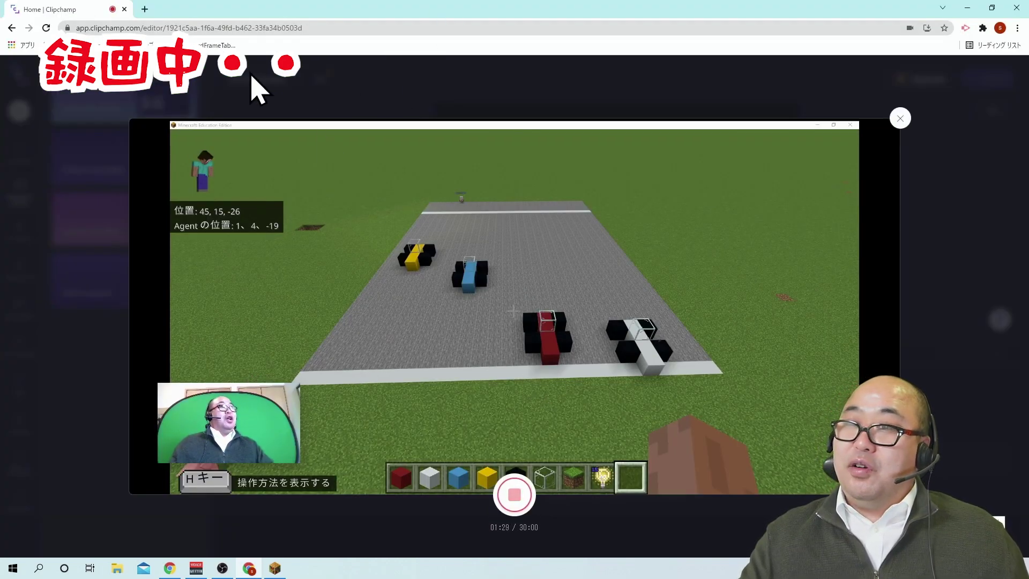
{"action": "left_click", "coordinate": [512, 488]}
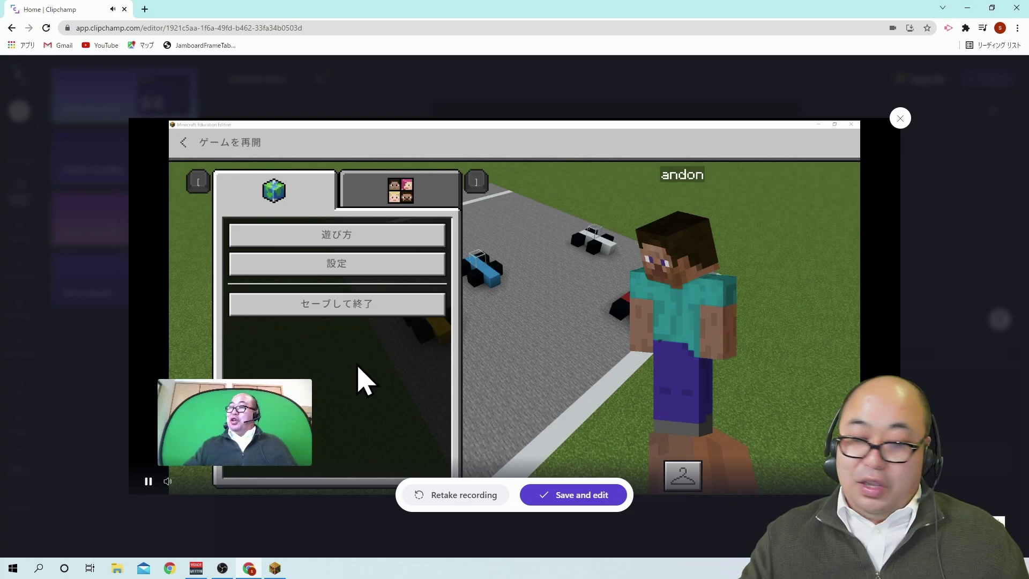
{"action": "left_click", "coordinate": [573, 497]}
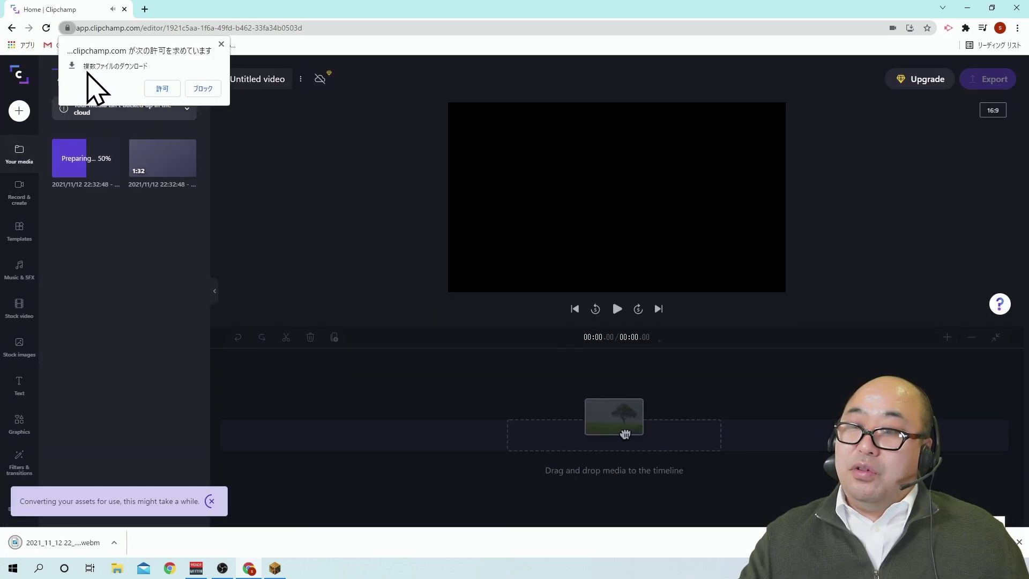
{"action": "left_click", "coordinate": [161, 89]}
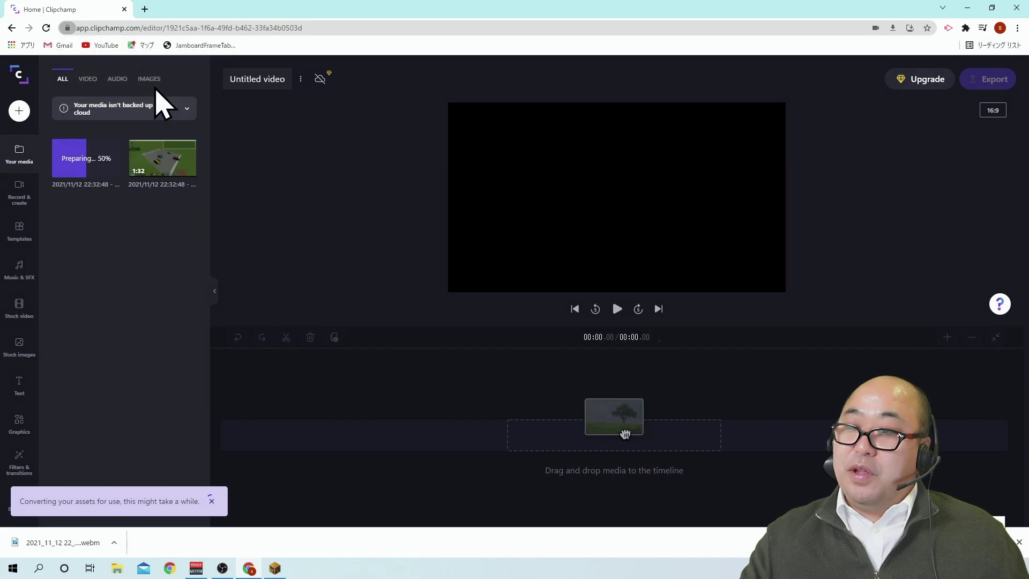
- Split the webcam and screen clips at 00:19.64, just before the game's pause menu closes
{"action": "left_click", "coordinate": [617, 308]}
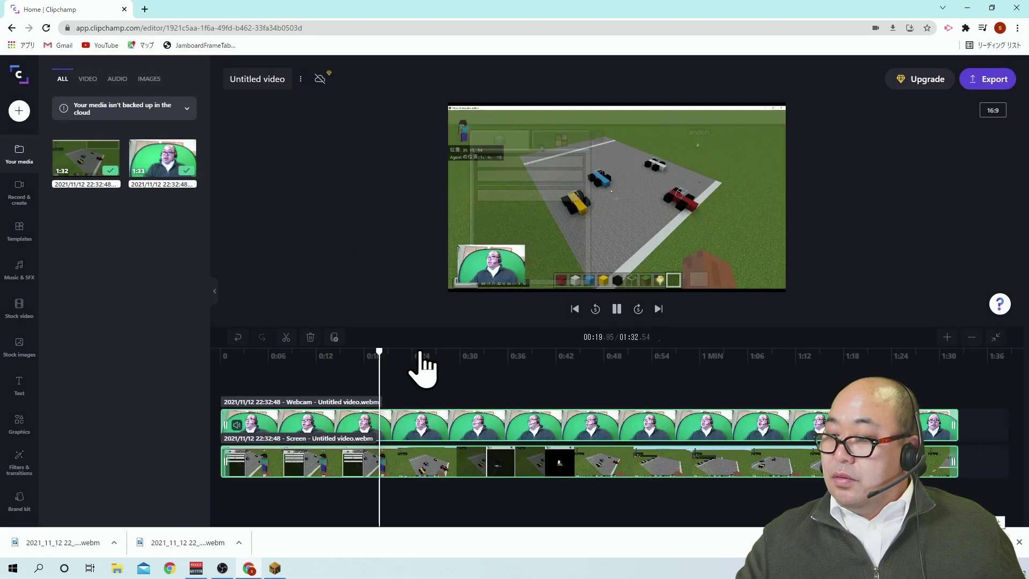
{"action": "left_click_drag", "start_coordinate": [386, 351], "coordinate": [202, 374]}
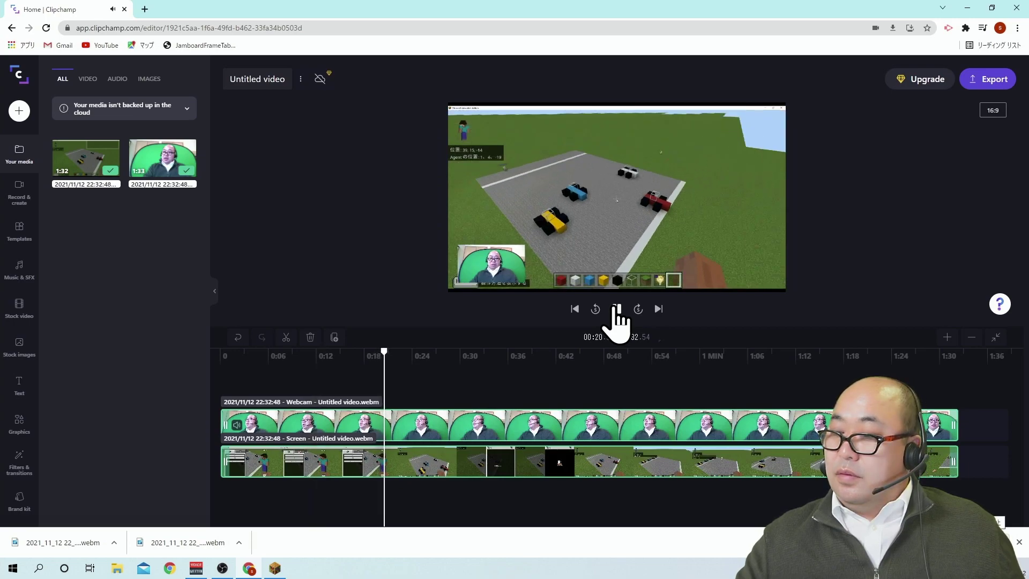
{"action": "left_click", "coordinate": [617, 310]}
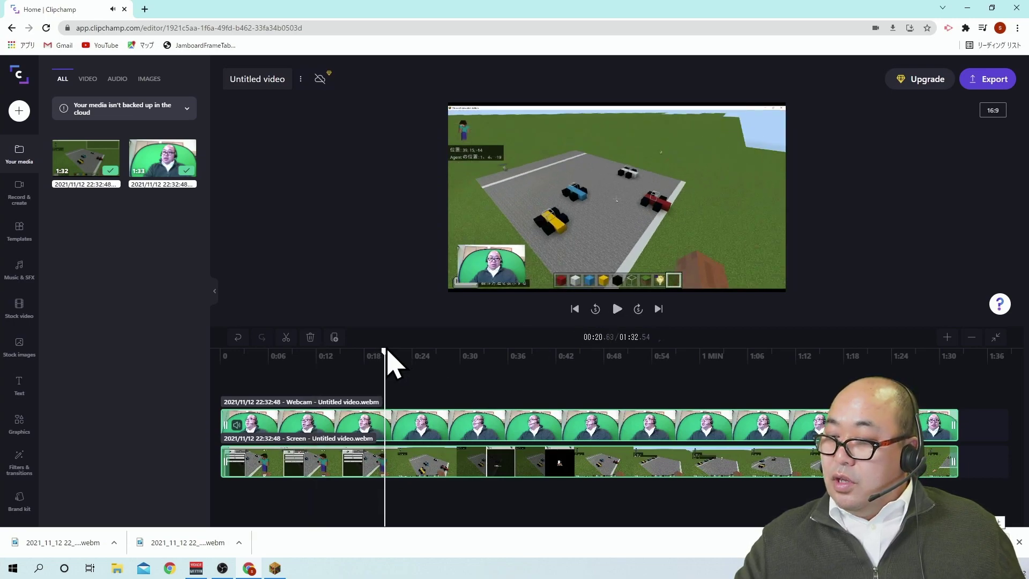
{"action": "left_click_drag", "start_coordinate": [378, 348], "coordinate": [375, 348]}
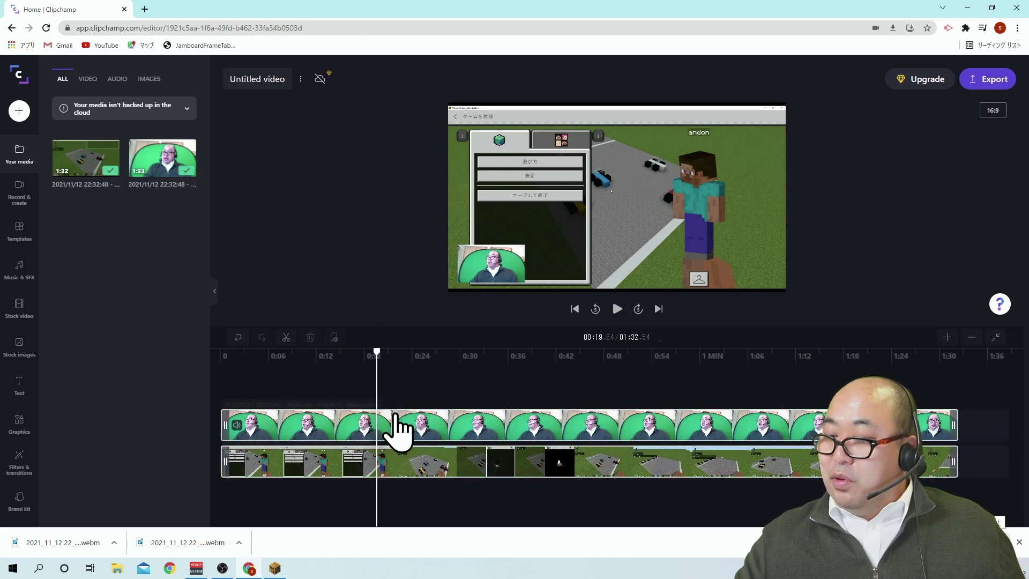
{"action": "left_click", "coordinate": [294, 338]}
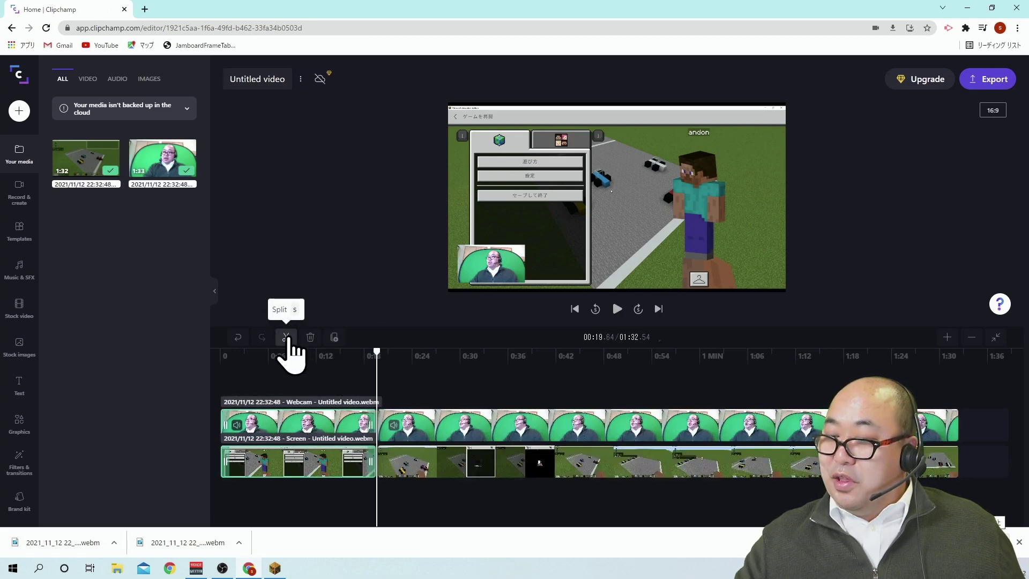
- Delete the webcam and screen segments that precede the split
{"action": "left_click", "coordinate": [315, 429]}
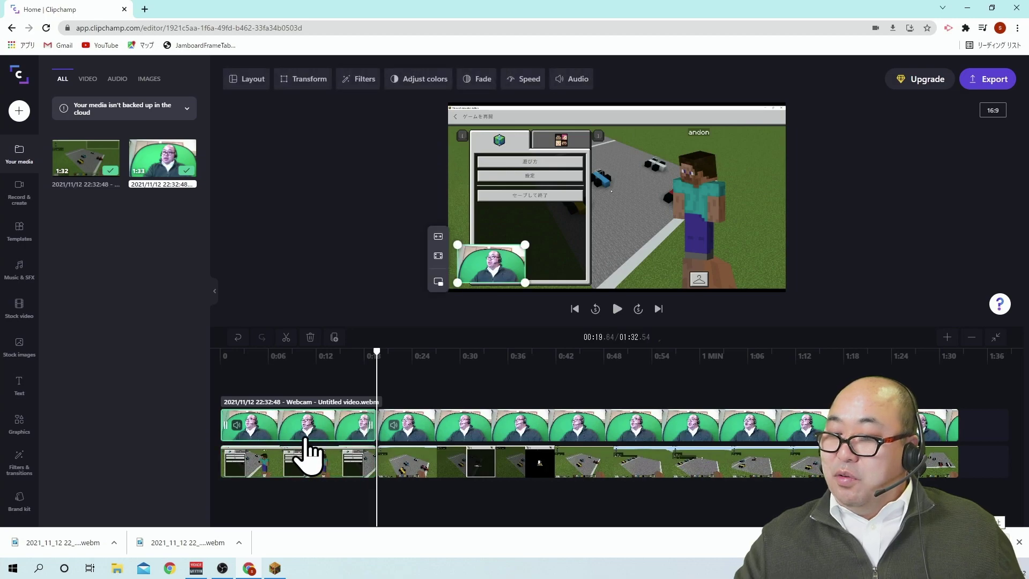
{"action": "left_click", "coordinate": [310, 337]}
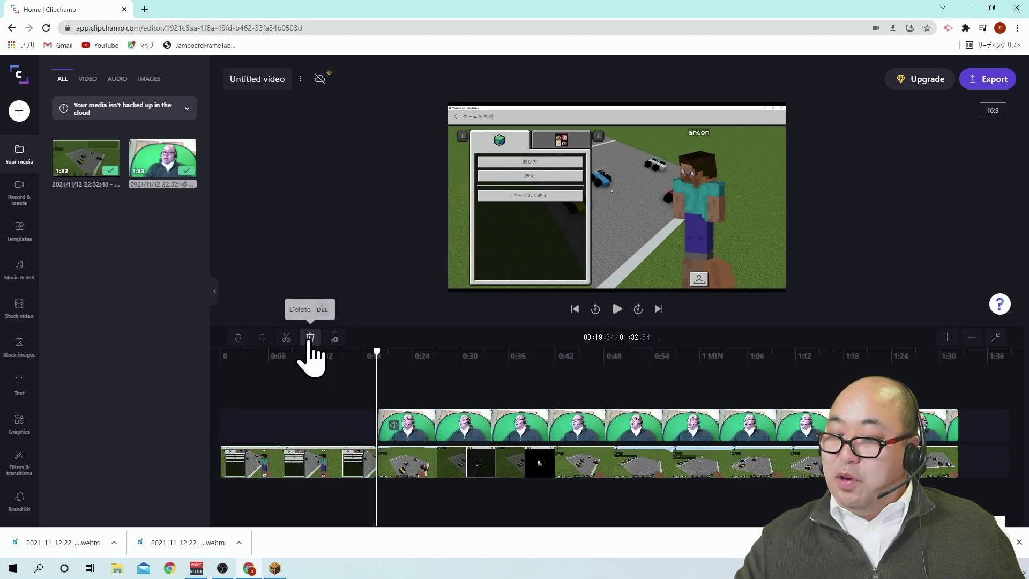
{"action": "left_click", "coordinate": [297, 467]}
{"action": "left_click", "coordinate": [310, 337]}
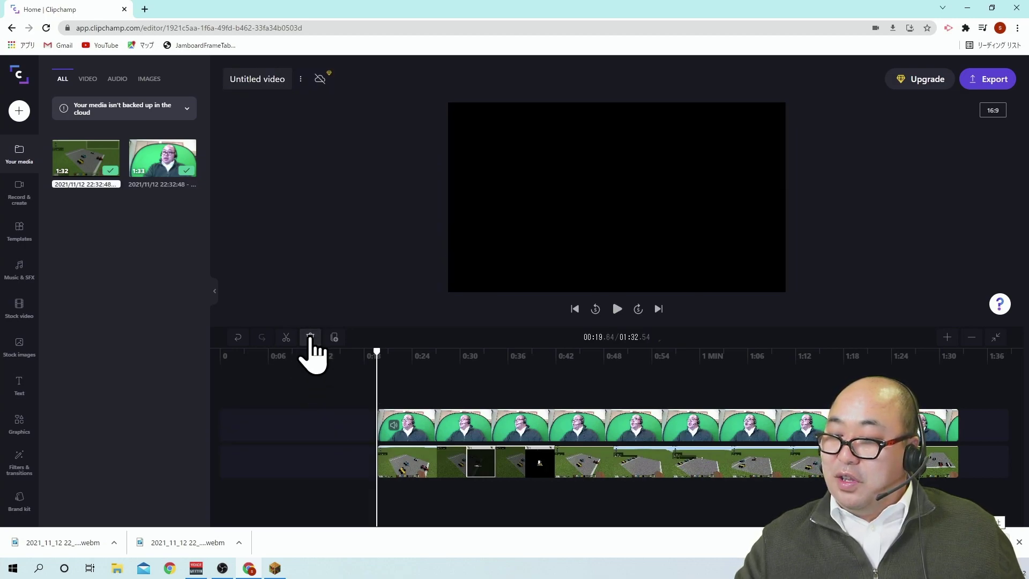
- Close the empty gap on the timeline so the remaining webcam and screen clips start at 0:00
{"action": "left_click", "coordinate": [294, 431]}
{"action": "left_click_drag", "start_coordinate": [436, 475], "coordinate": [444, 492]}
{"action": "left_click_drag", "start_coordinate": [427, 441], "coordinate": [268, 410]}
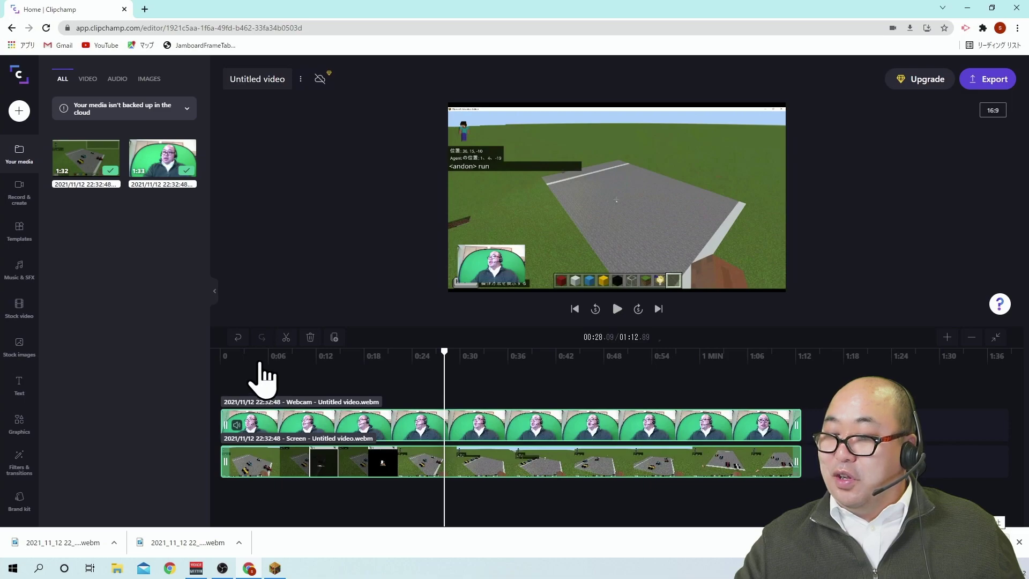
- Play the trimmed video from the beginning to check its new opening
{"action": "left_click", "coordinate": [217, 355]}
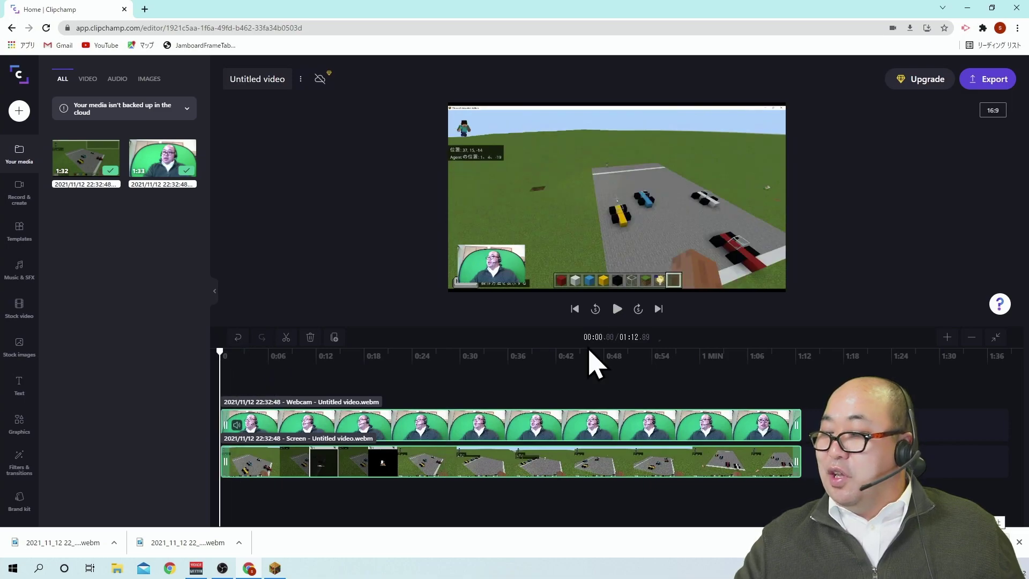
{"action": "left_click", "coordinate": [617, 310]}
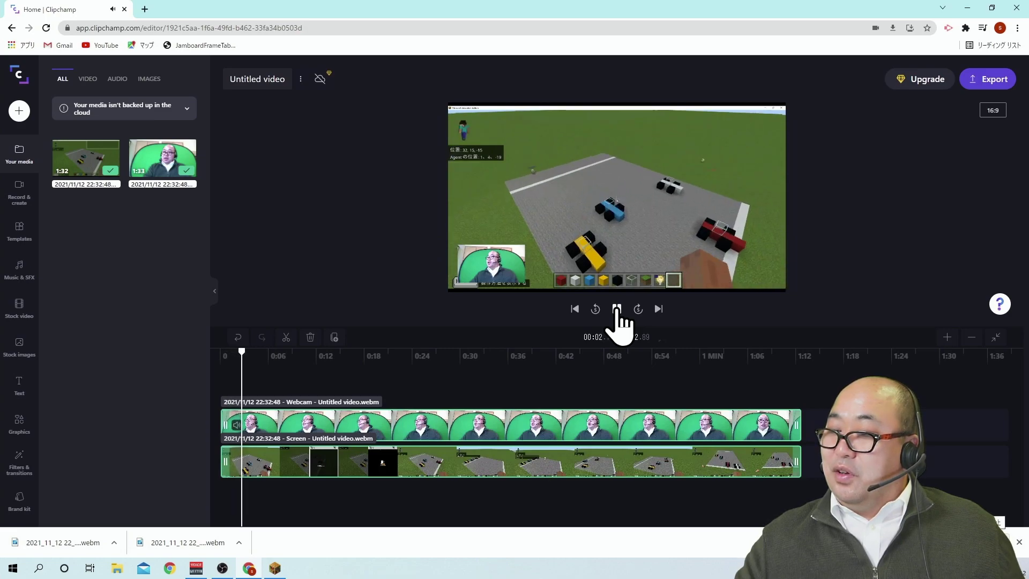
{"action": "left_click", "coordinate": [617, 310]}
- Split the webcam and screen clips at 01:01.58, after the goal message, and delete both segments following the cut
{"action": "left_click_drag", "start_coordinate": [251, 375], "coordinate": [767, 437]}
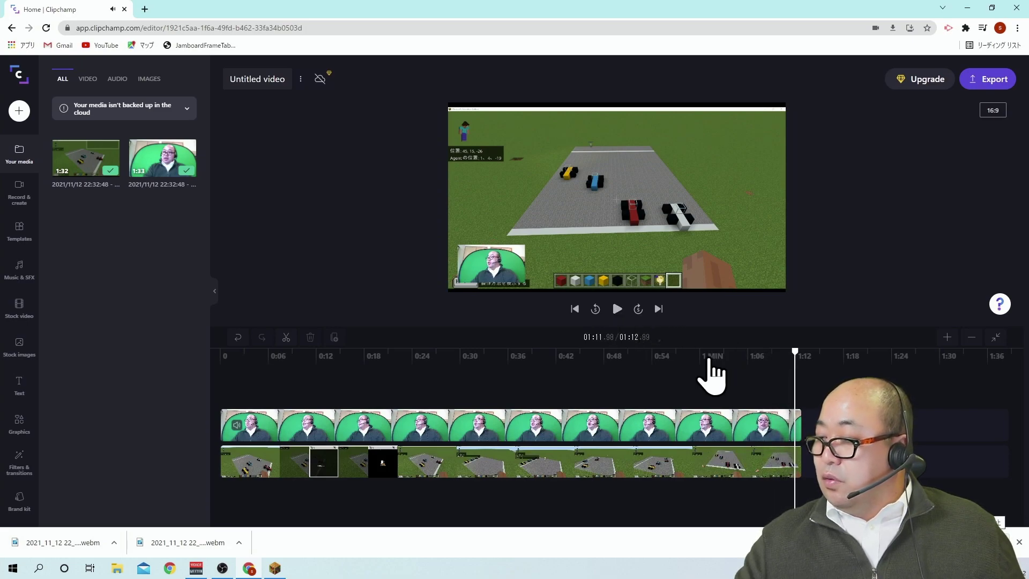
{"action": "left_click_drag", "start_coordinate": [712, 374], "coordinate": [666, 361]}
{"action": "left_click", "coordinate": [617, 309]}
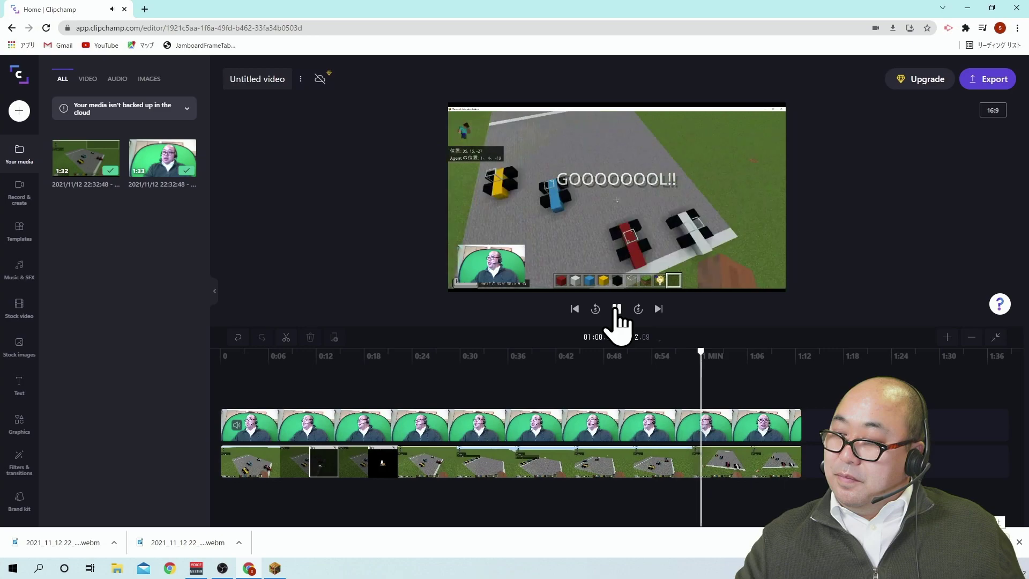
{"action": "left_click", "coordinate": [617, 309]}
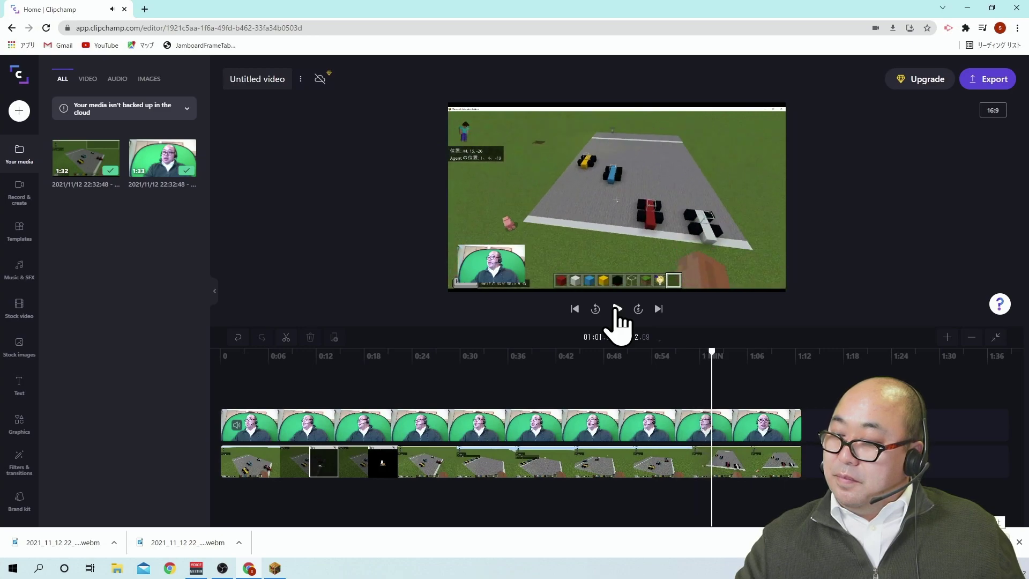
{"action": "left_click", "coordinate": [720, 437]}
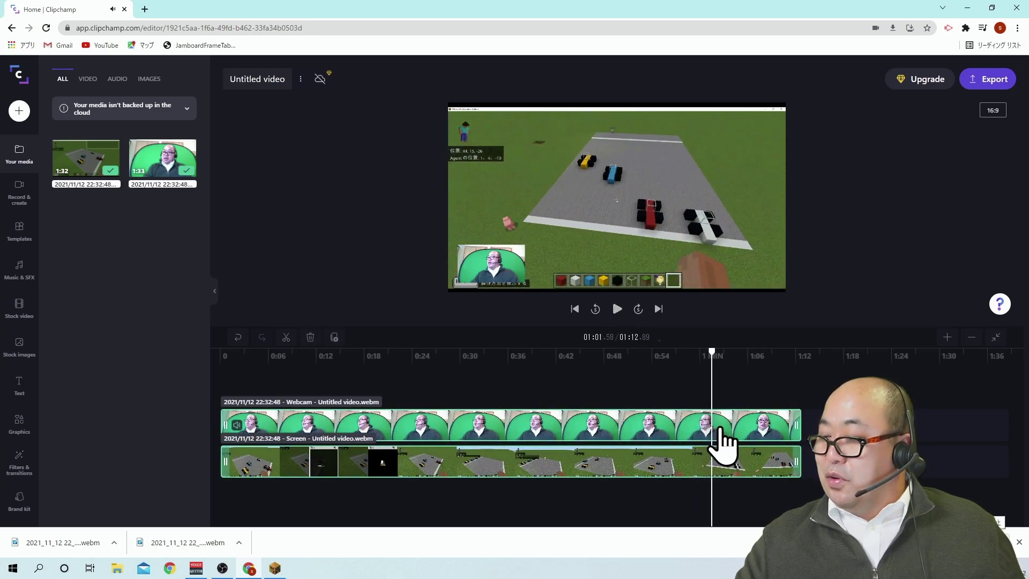
{"action": "left_click", "coordinate": [286, 338]}
{"action": "left_click", "coordinate": [735, 437]}
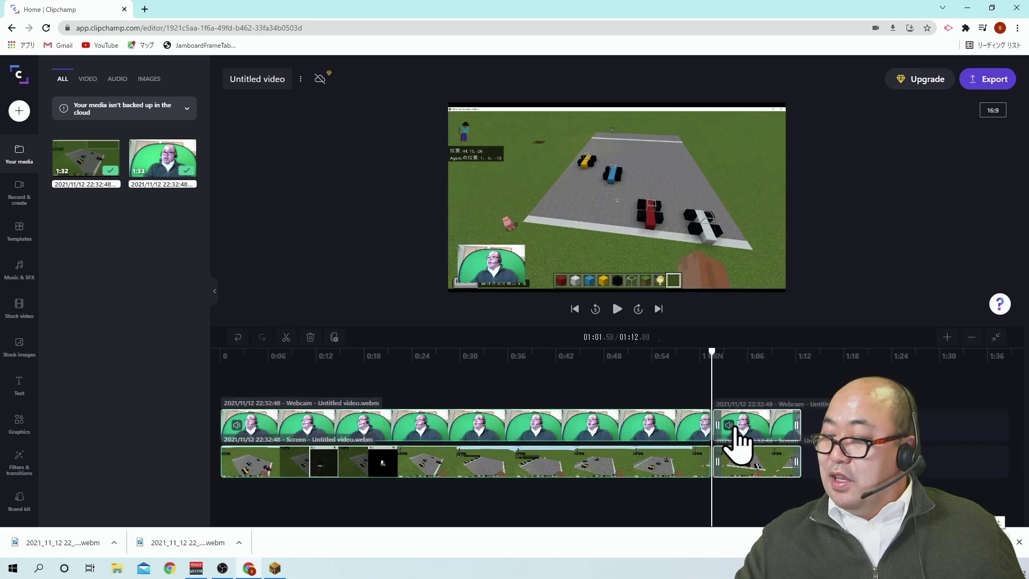
{"action": "left_click", "coordinate": [311, 337]}
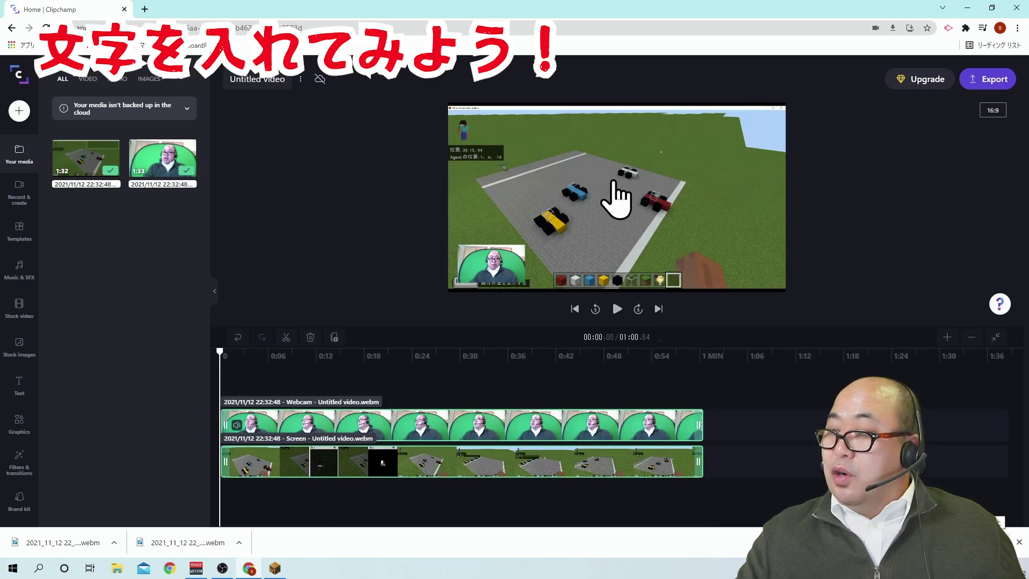
- Add an Outline shadow title at the start of the timeline and show the frame at about 2 seconds
{"action": "left_click", "coordinate": [20, 391]}
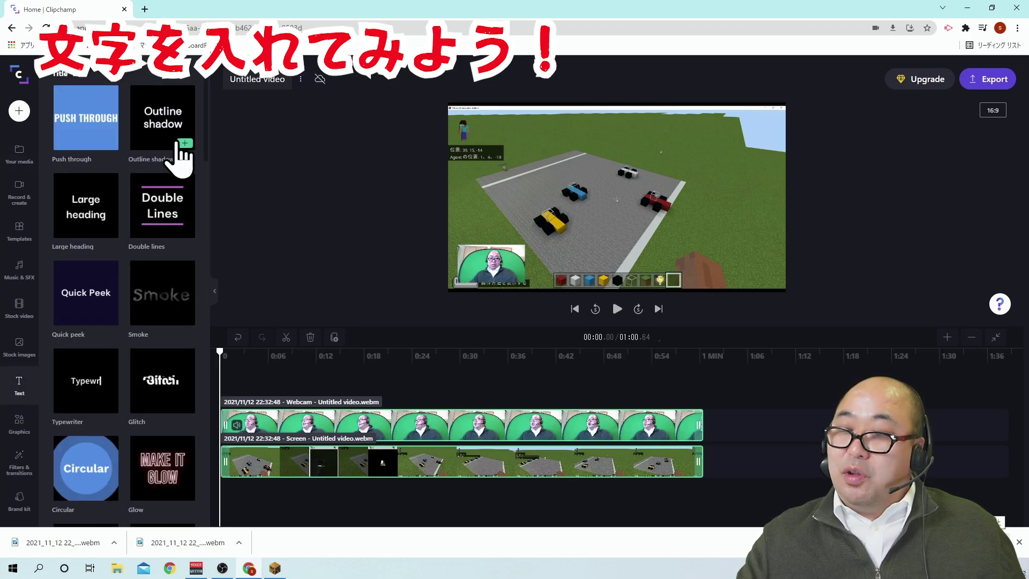
{"action": "left_click", "coordinate": [182, 148]}
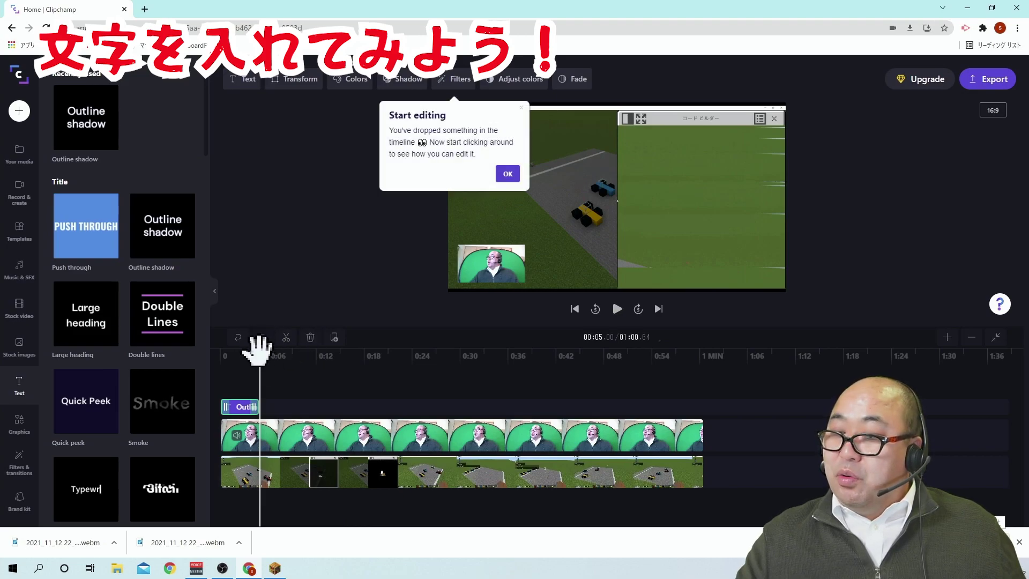
{"action": "left_click_drag", "start_coordinate": [258, 351], "coordinate": [235, 354]}
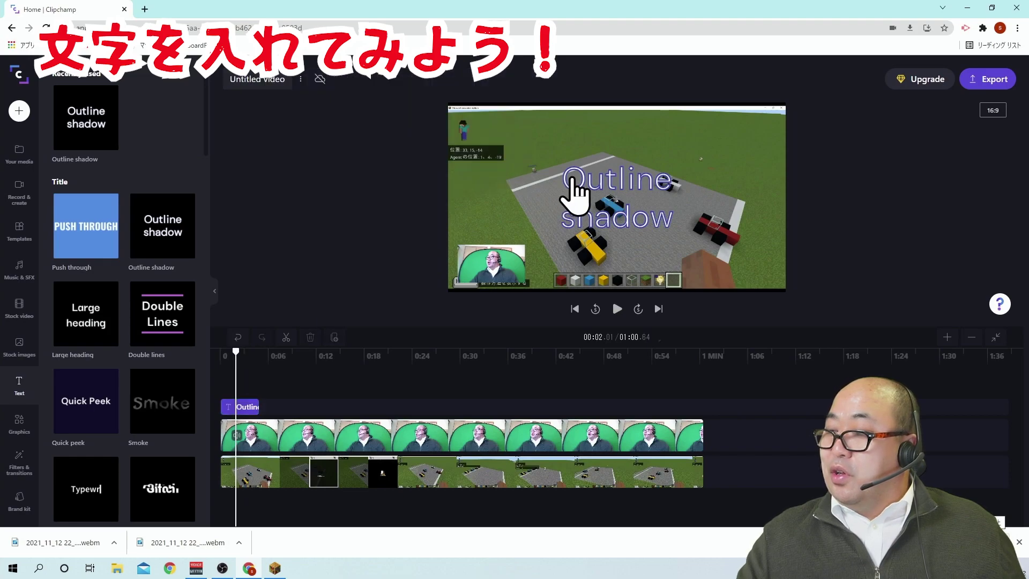
- Replace the title's text with "マイクラで" on the first line and "レースをしてみた" on the second, dismissing the editing hint
{"action": "left_click", "coordinate": [588, 186]}
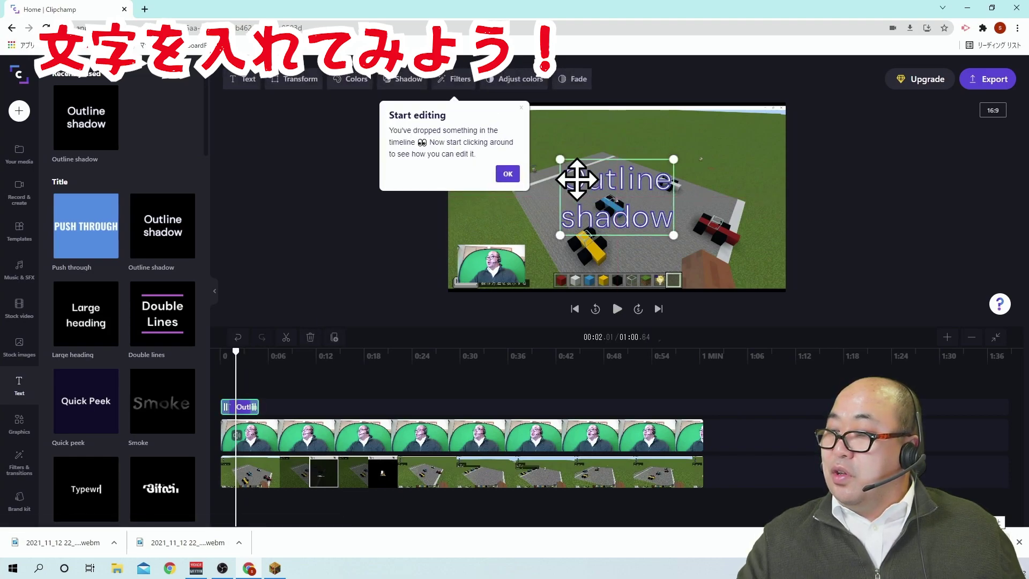
{"action": "left_click", "coordinate": [577, 180]}
{"action": "key", "text": "ctrl+a"}
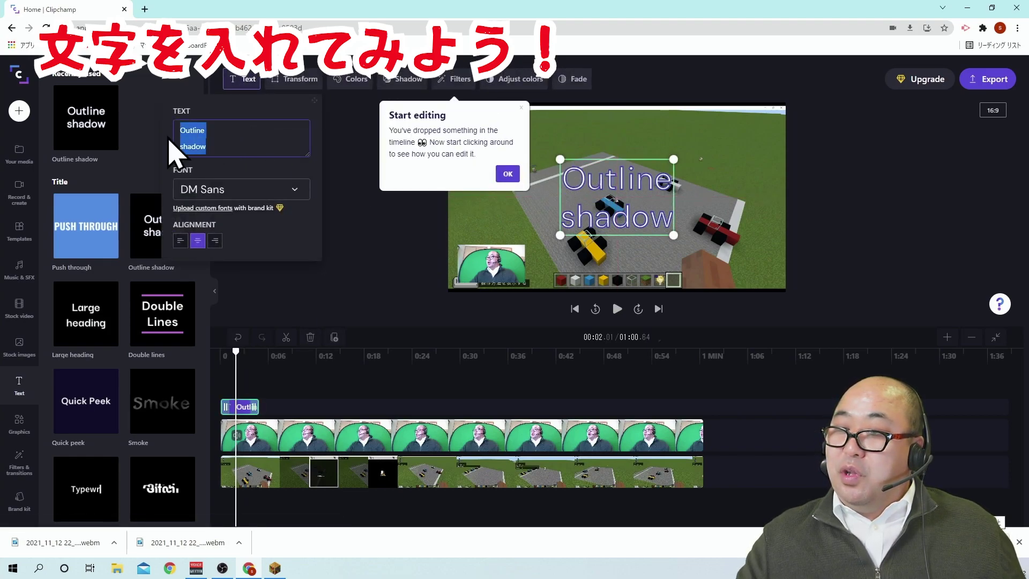
{"action": "left_click", "coordinate": [508, 174]}
{"action": "type", "text": "maikur"}
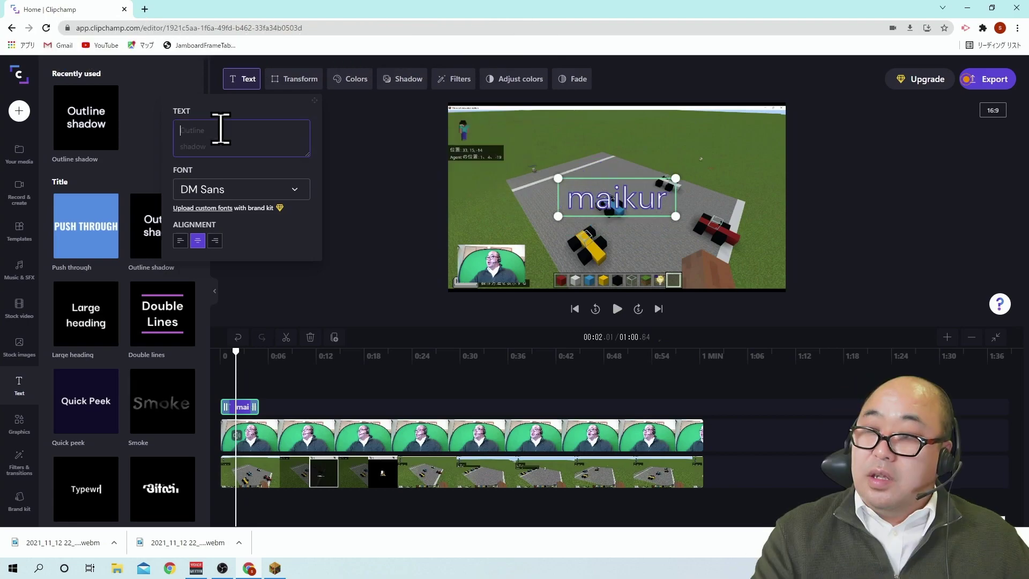
{"action": "type", "text": "ade"}
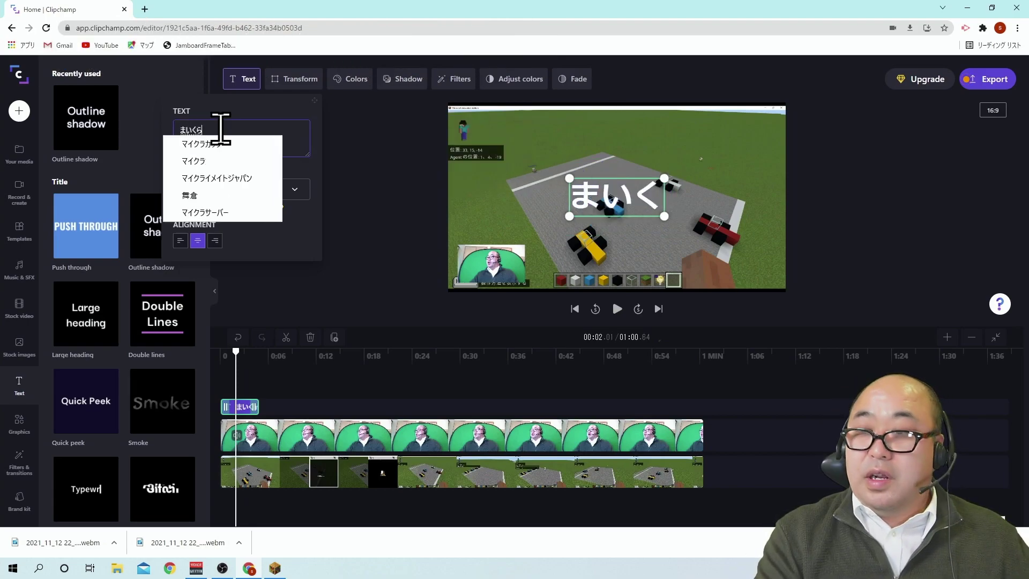
{"action": "type", "text": "["}
{"action": "key", "text": "BackSpace"}
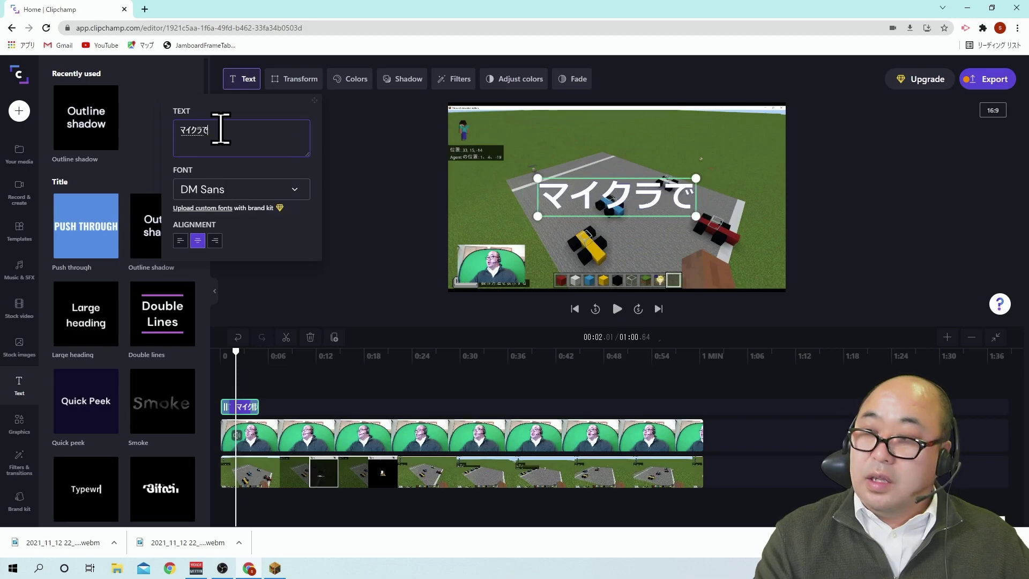
{"action": "key", "text": "Return"}
{"action": "type", "text": "re-suwoshitem"}
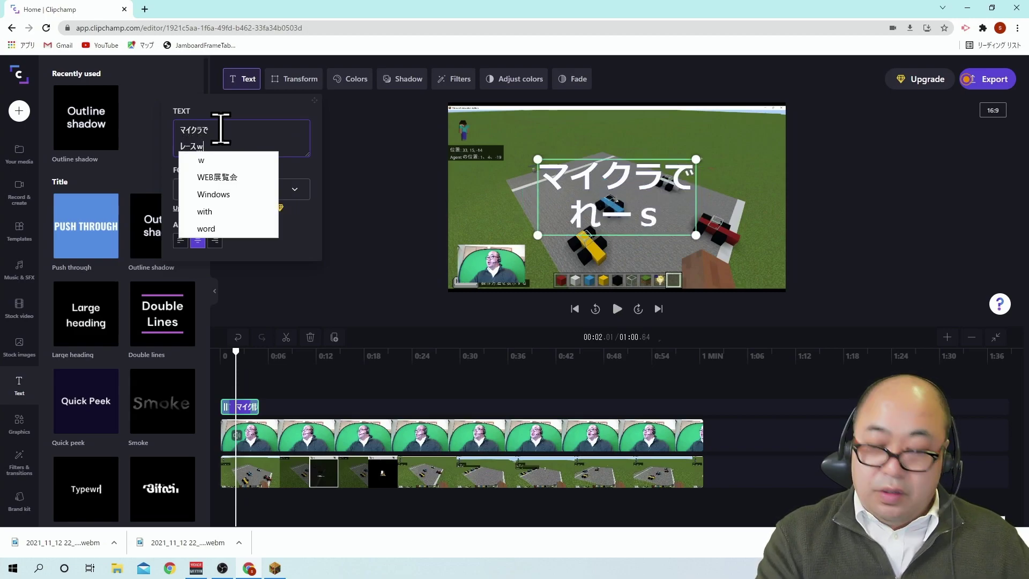
{"action": "type", "text": "ita"}
{"action": "key", "text": "Return"}
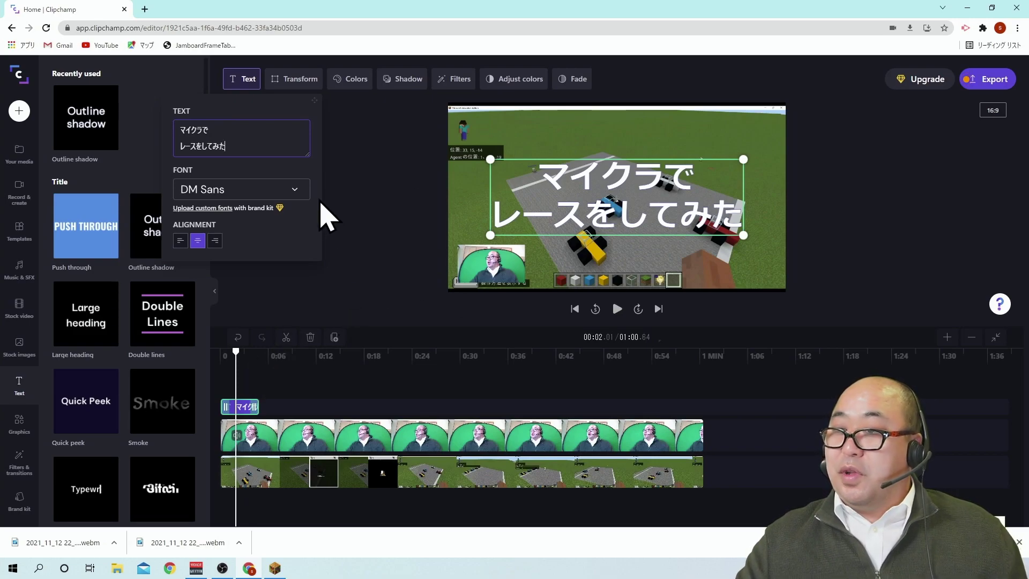
- Set the title's text color to #F34573 and give it a shadow with a slight right shift and blur
{"action": "left_click", "coordinate": [348, 80]}
{"action": "left_click", "coordinate": [317, 139]}
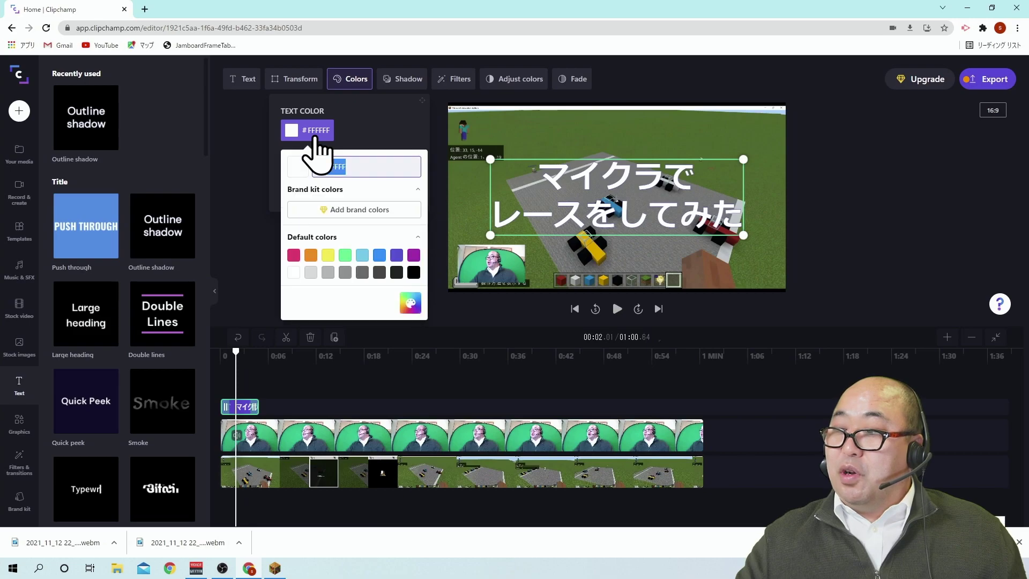
{"action": "left_click", "coordinate": [293, 255]}
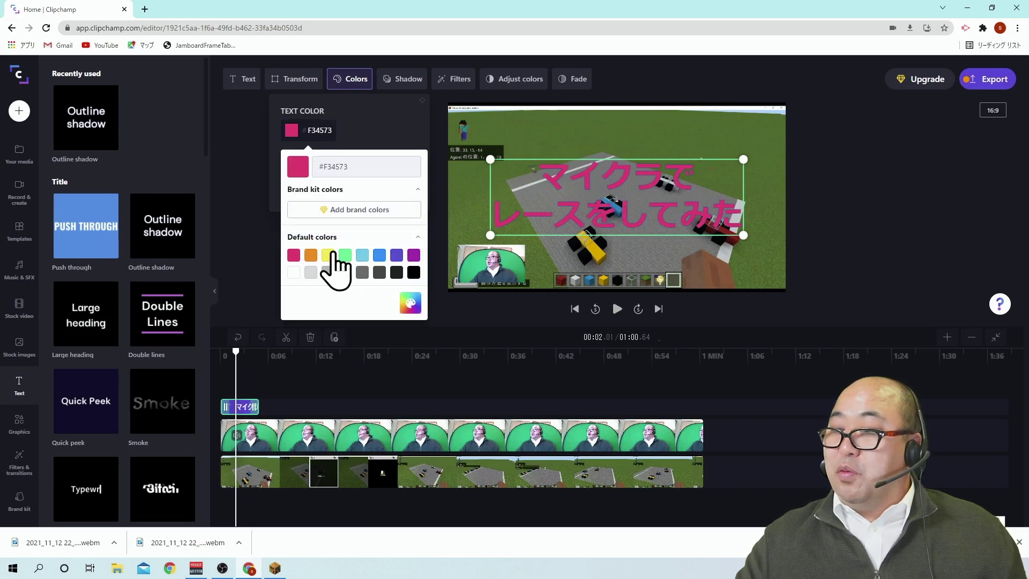
{"action": "left_click", "coordinate": [398, 81]}
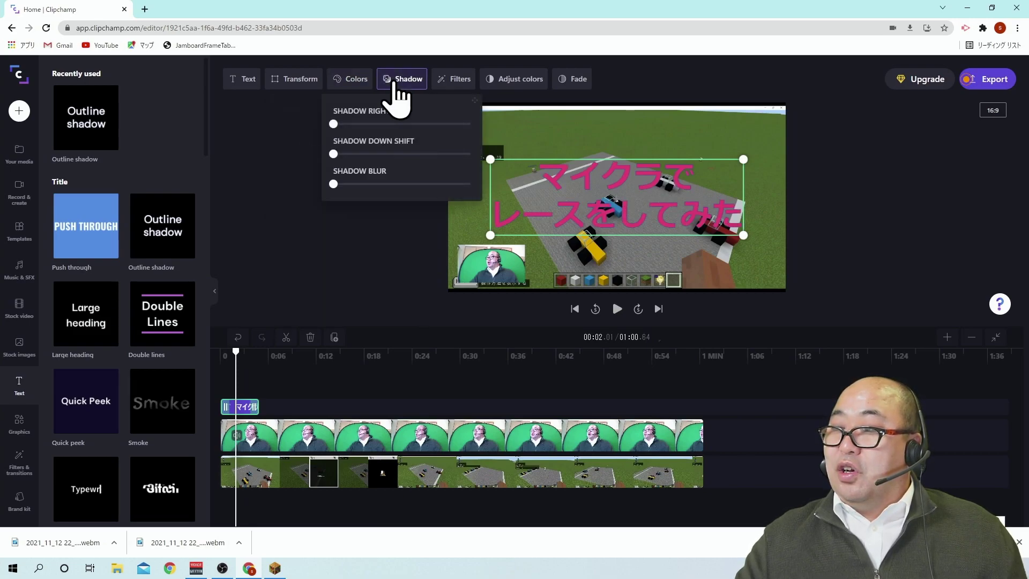
{"action": "left_click_drag", "start_coordinate": [335, 124], "coordinate": [366, 124]}
{"action": "left_click_drag", "start_coordinate": [334, 184], "coordinate": [362, 184]}
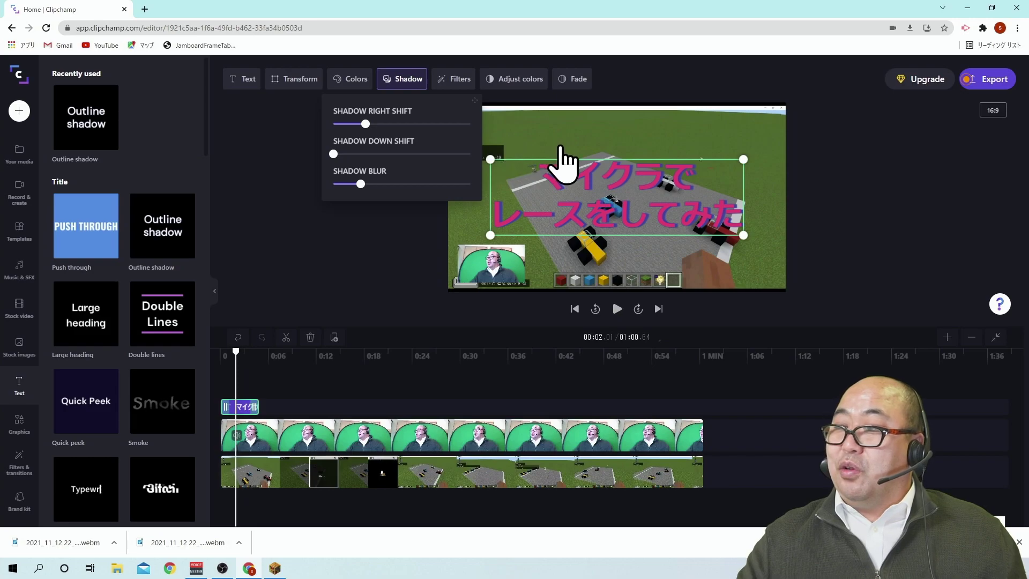
- Enlarge the title's font size to about half of its range and apply the Filmic filter
{"action": "left_click", "coordinate": [307, 86]}
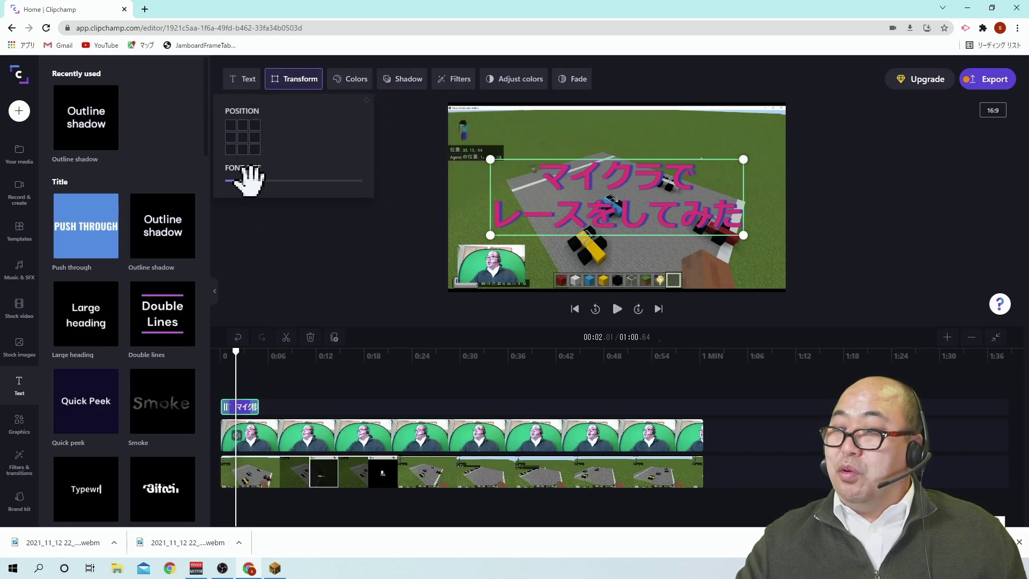
{"action": "left_click_drag", "start_coordinate": [263, 182], "coordinate": [296, 184]}
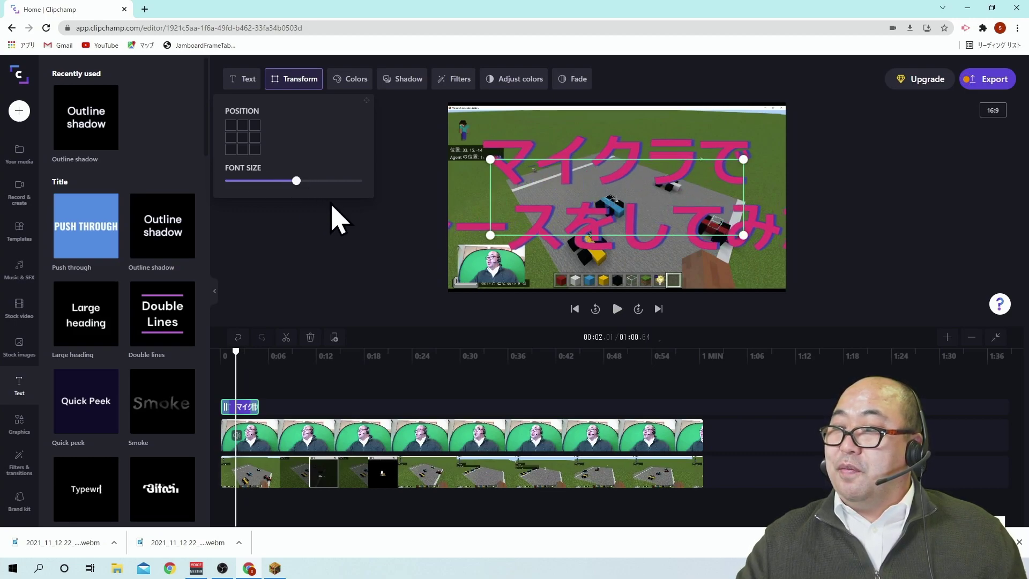
{"action": "left_click", "coordinate": [450, 82]}
{"action": "left_click", "coordinate": [438, 248]}
{"action": "left_click", "coordinate": [497, 140]}
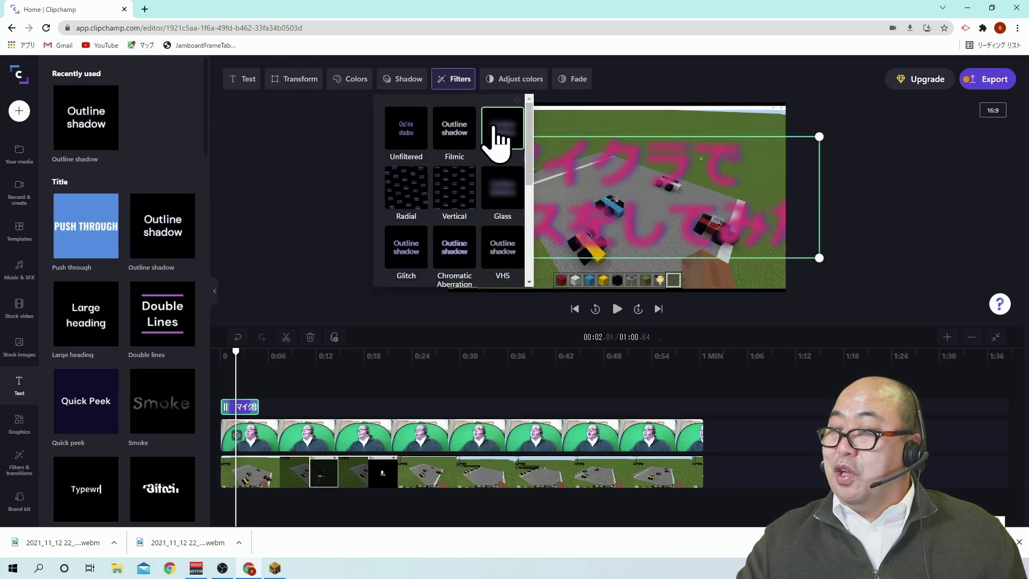
{"action": "left_click", "coordinate": [467, 142]}
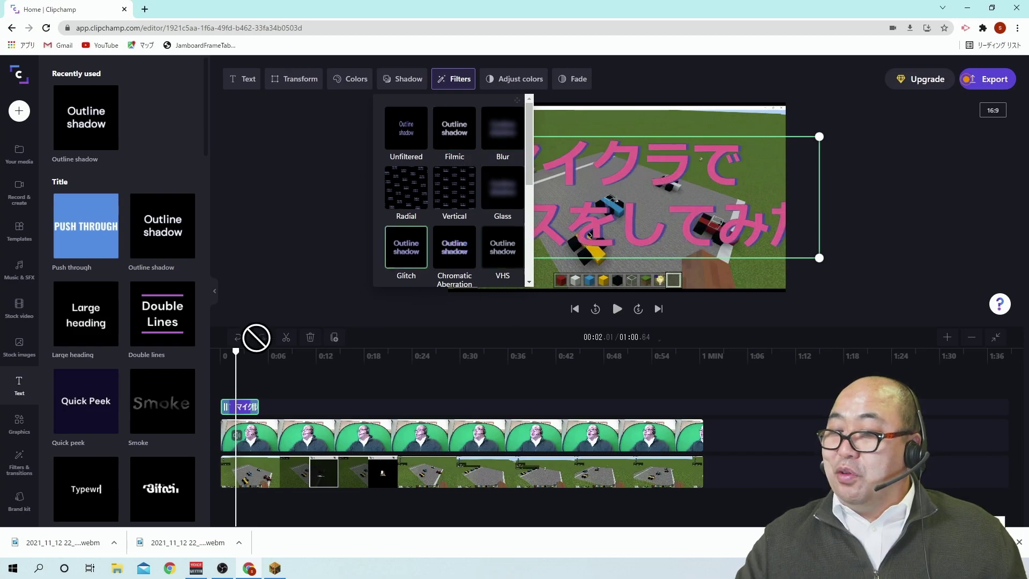
- Play the first few seconds from the start to check the styled title
{"action": "left_click_drag", "start_coordinate": [242, 372], "coordinate": [202, 349]}
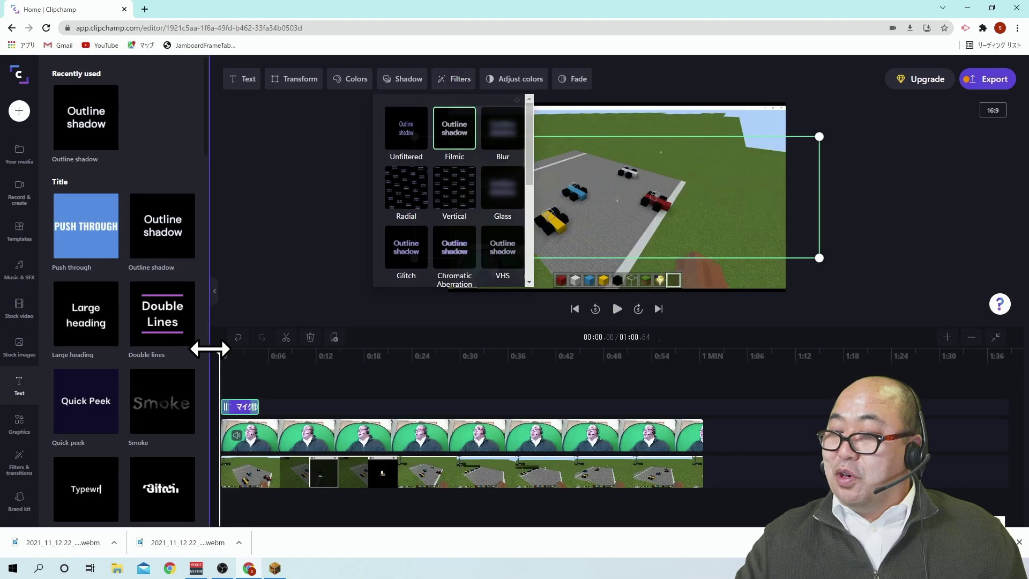
{"action": "left_click", "coordinate": [617, 316]}
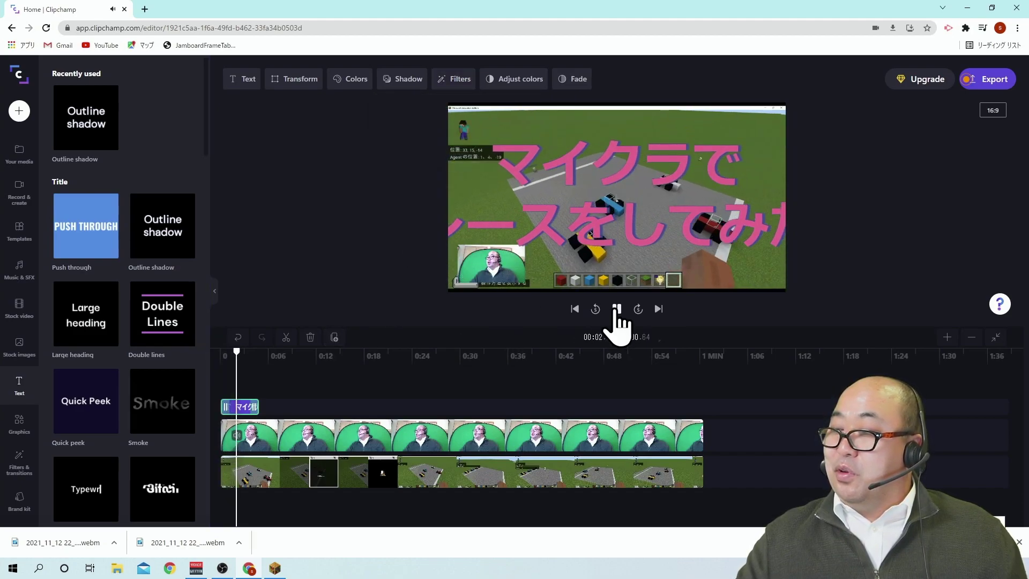
{"action": "left_click", "coordinate": [616, 313]}
- Shrink the opening title in the preview so both lines fit within the video frame
{"action": "left_click", "coordinate": [592, 221]}
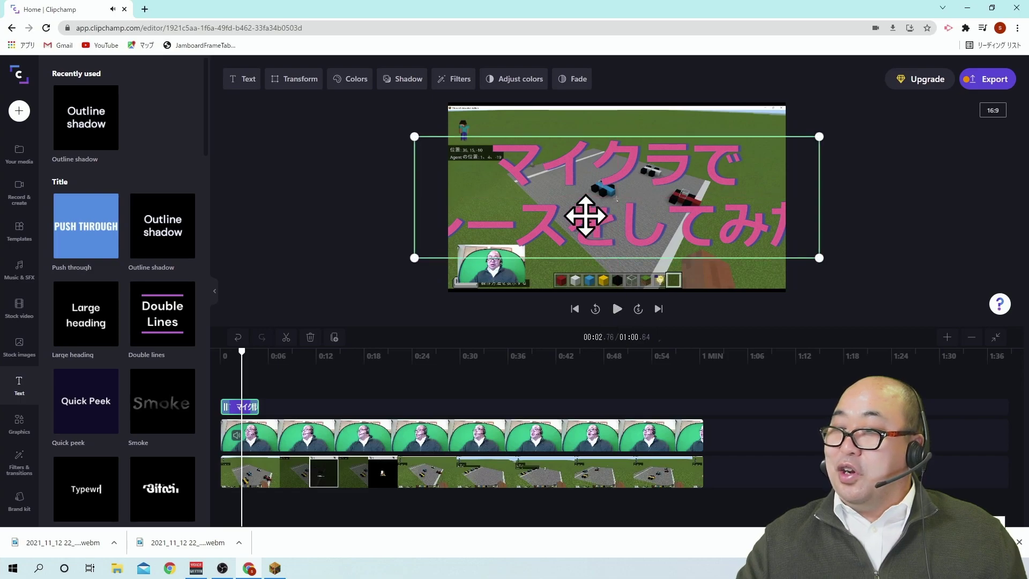
{"action": "left_click_drag", "start_coordinate": [415, 137], "coordinate": [454, 153]}
{"action": "left_click_drag", "start_coordinate": [817, 259], "coordinate": [778, 244]}
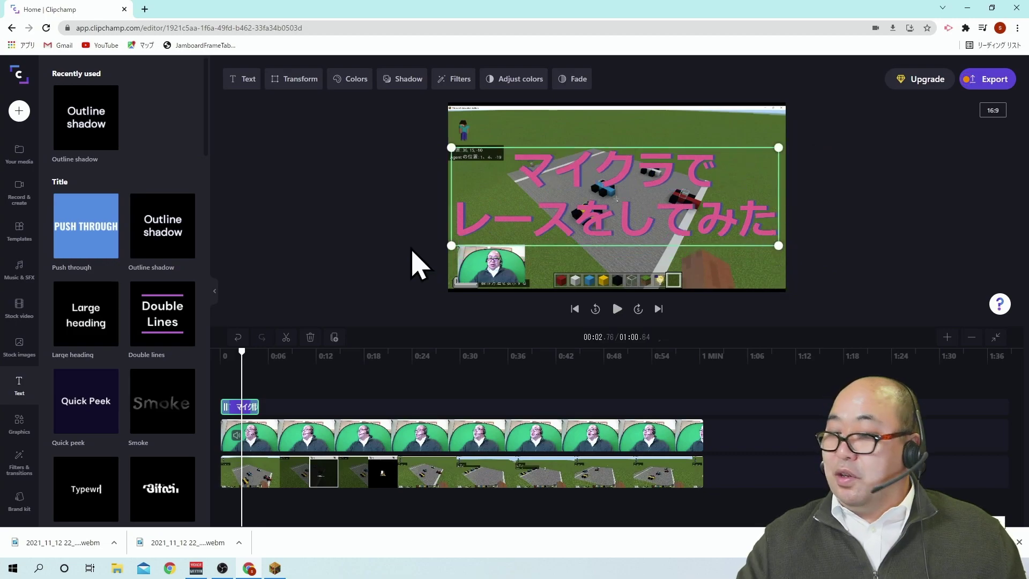
- Replay the opening from the start to check the resized title
{"action": "left_click_drag", "start_coordinate": [241, 352], "coordinate": [202, 354]}
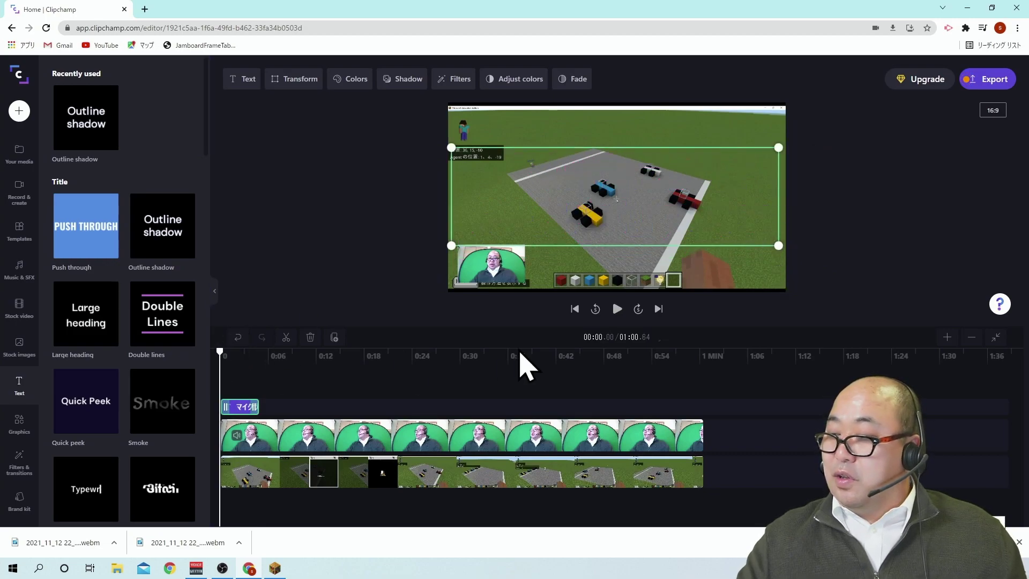
{"action": "left_click", "coordinate": [616, 315]}
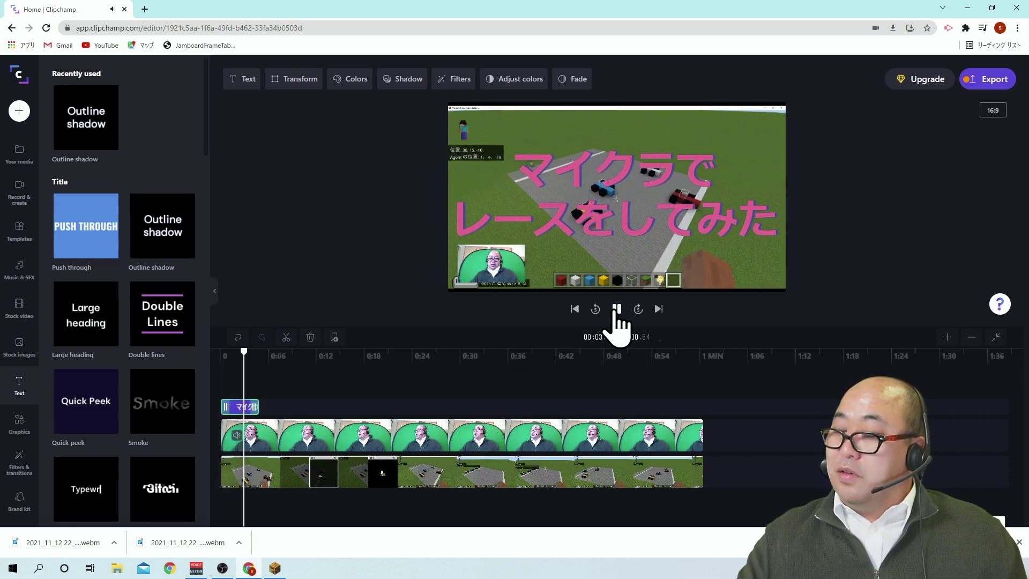
{"action": "left_click", "coordinate": [617, 310]}
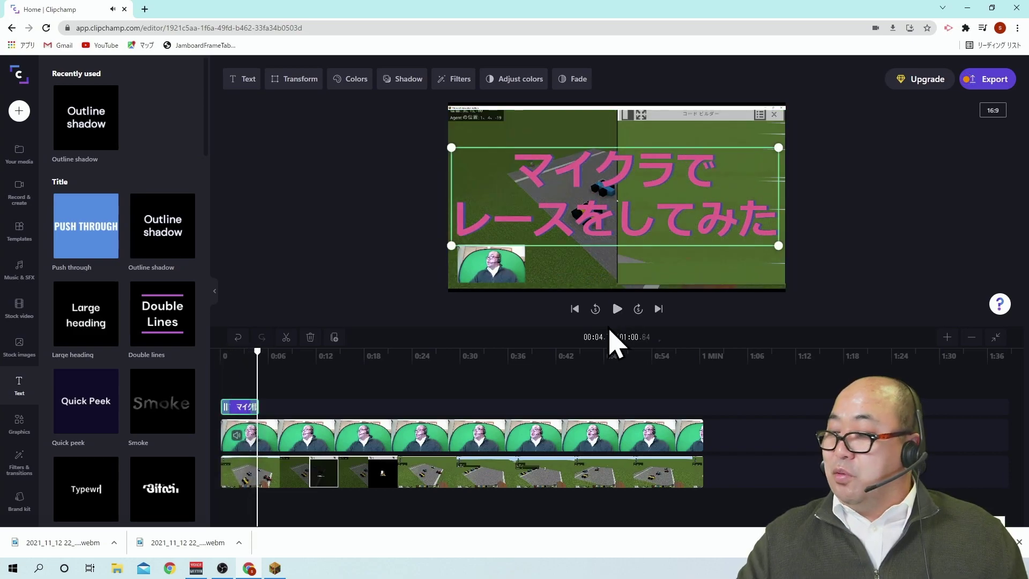
- Add a Double lines title on the text track at 00:56.33, where the goal message shows
{"action": "left_click", "coordinate": [669, 354]}
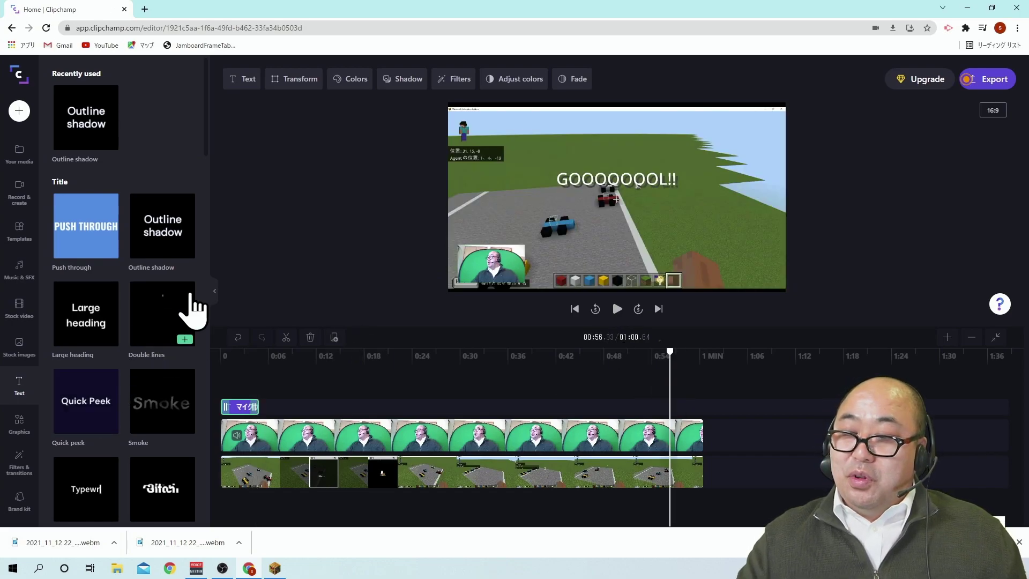
{"action": "mouse_move", "coordinate": [171, 343]}
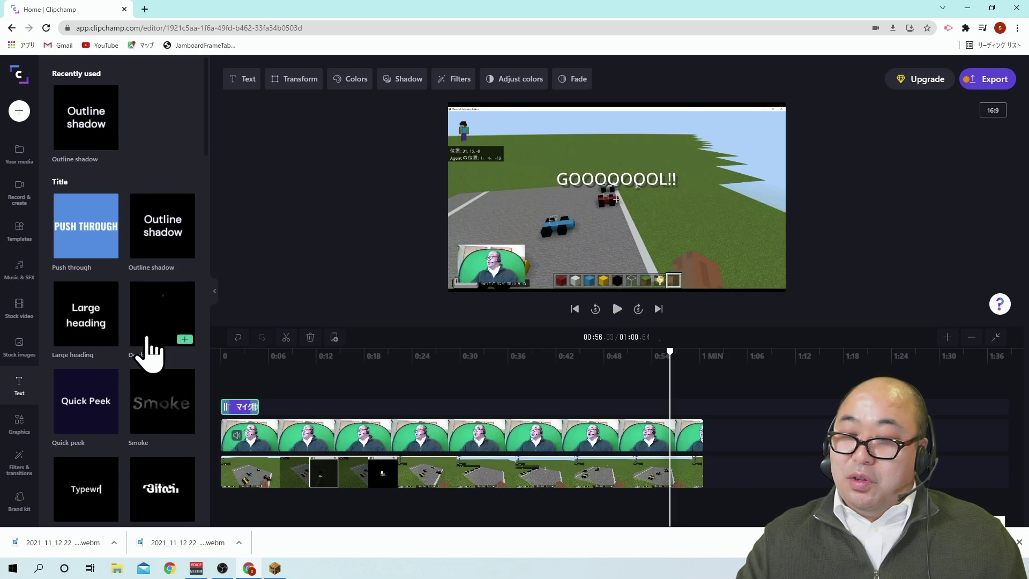
{"action": "left_click_drag", "start_coordinate": [157, 332], "coordinate": [674, 402]}
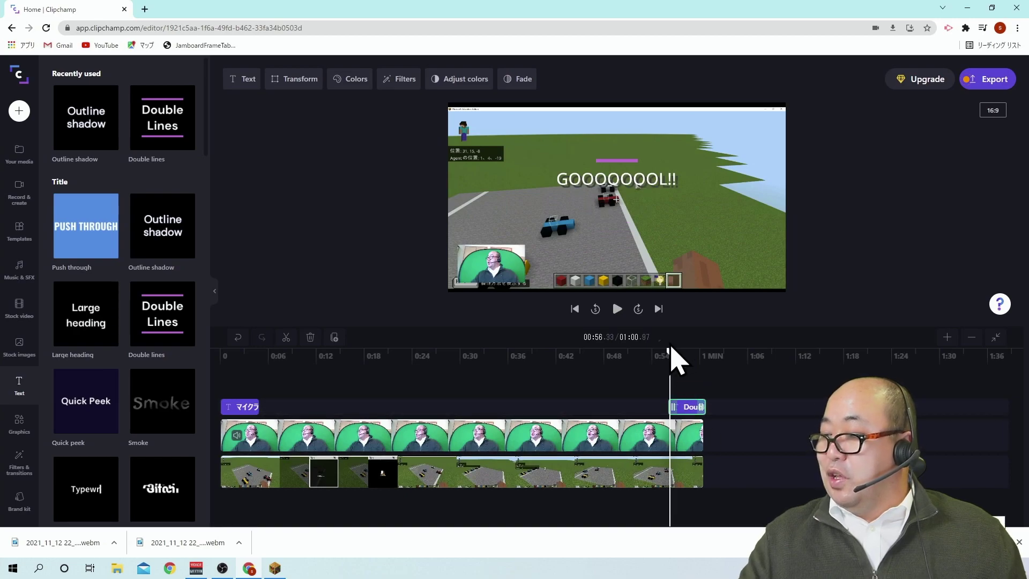
- Replace the Double lines title's text with "おしいまい" and move it to the lower-right area of the video frame
{"action": "left_click", "coordinate": [679, 354]}
{"action": "left_click", "coordinate": [620, 198]}
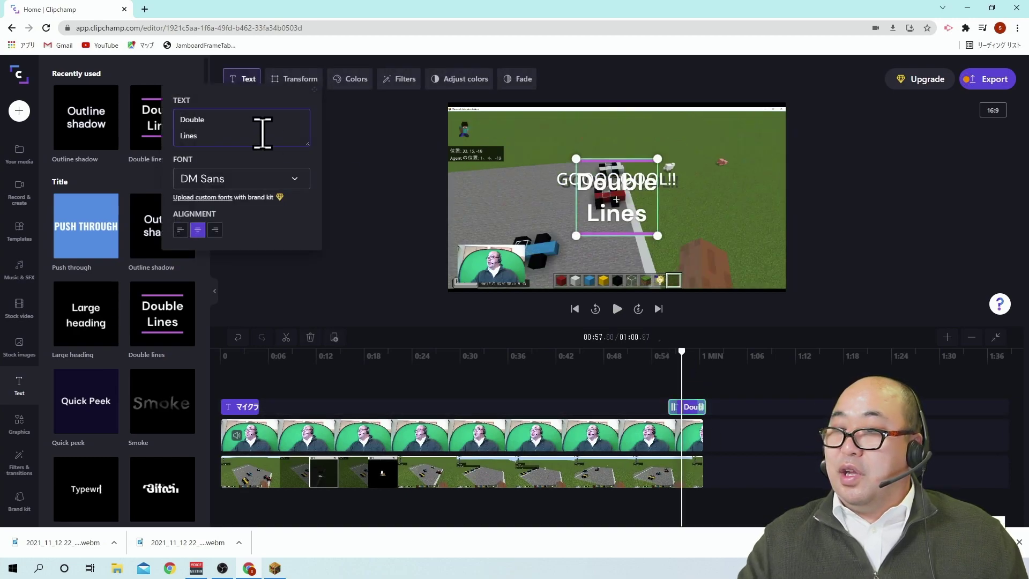
{"action": "left_click_drag", "start_coordinate": [218, 128], "coordinate": [161, 142]}
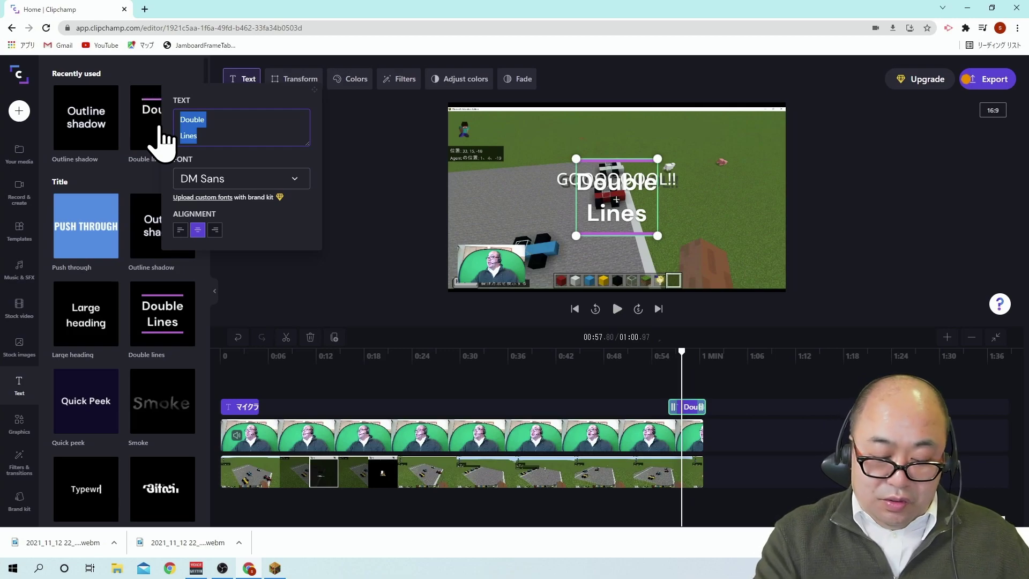
{"action": "type", "text": "おし"}
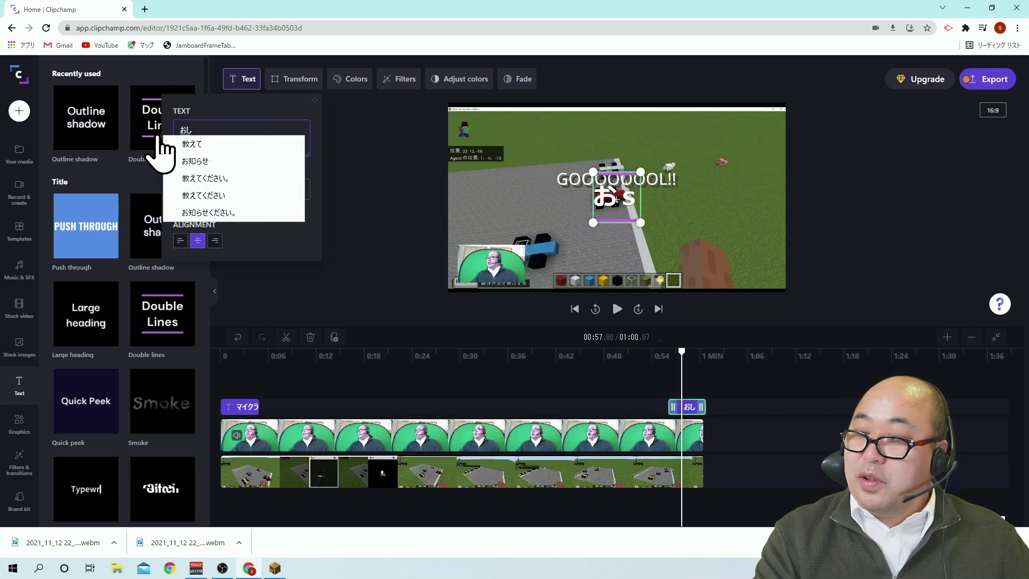
{"action": "type", "text": "いまい"}
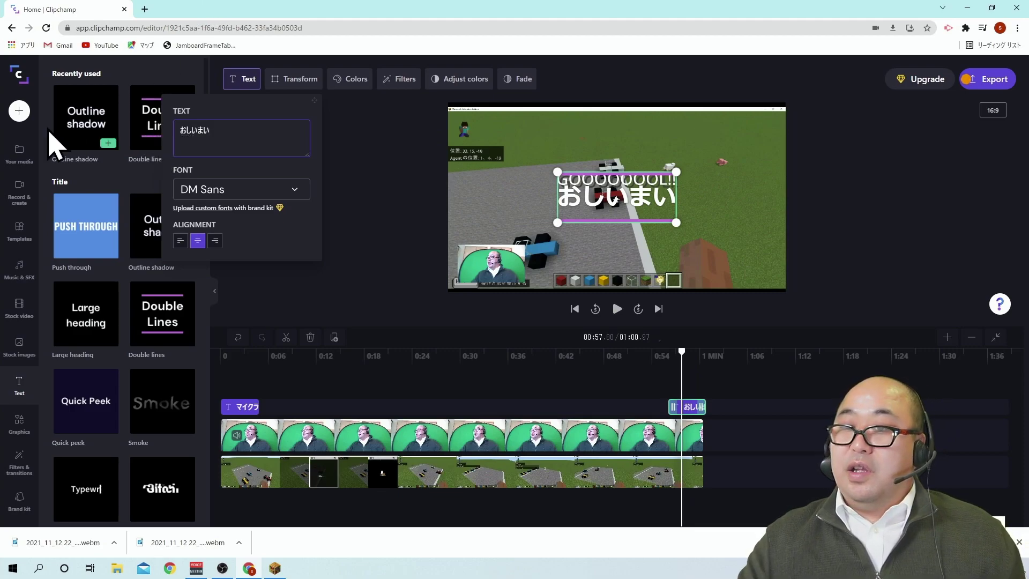
{"action": "left_click_drag", "start_coordinate": [597, 195], "coordinate": [697, 251]}
- Play the ending from about 56 seconds to check the closing title
{"action": "left_click_drag", "start_coordinate": [684, 349], "coordinate": [668, 353]}
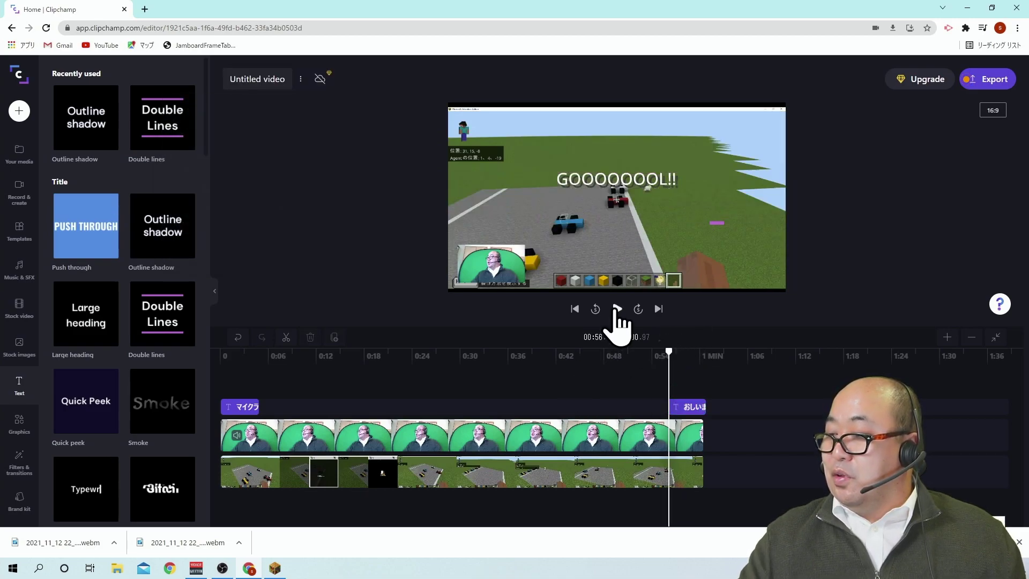
{"action": "left_click", "coordinate": [616, 310]}
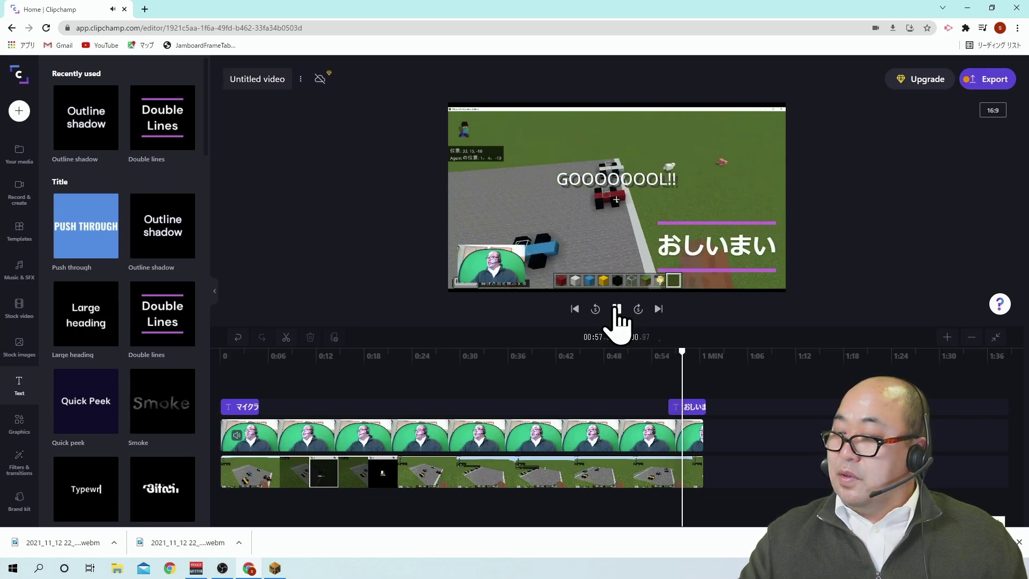
{"action": "left_click", "coordinate": [616, 311]}
- Shift the closing title slightly earlier so it ends together with the video clips, and play the ending through
{"action": "left_click", "coordinate": [686, 408]}
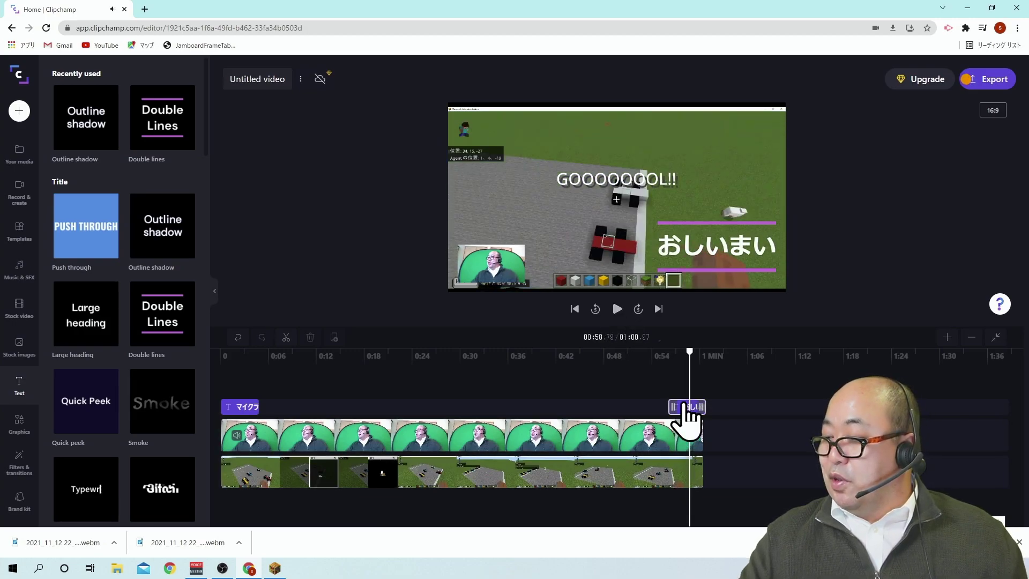
{"action": "left_click_drag", "start_coordinate": [684, 407], "coordinate": [678, 403]}
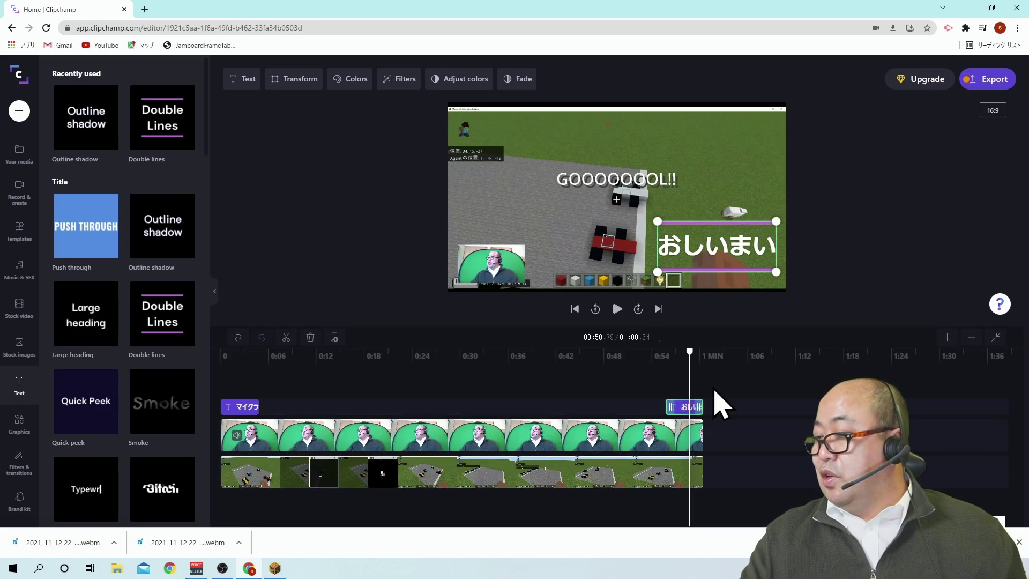
{"action": "left_click", "coordinate": [619, 309]}
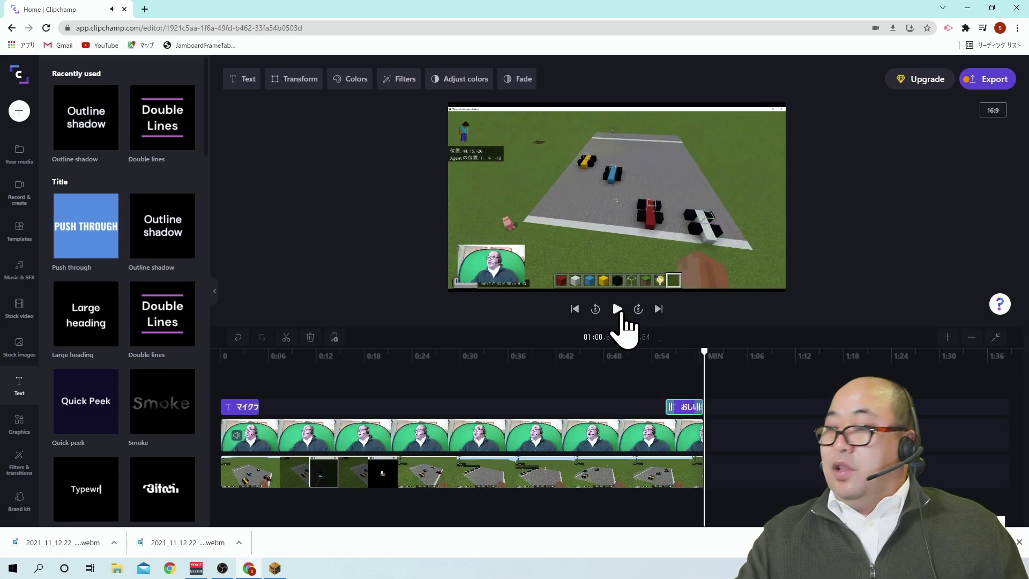
- Preview the free track Hip Hop Promo Ad and add it at the timeline's start, below the screen clip
{"action": "left_click_drag", "start_coordinate": [704, 351], "coordinate": [494, 375]}
{"action": "left_click", "coordinate": [440, 396]}
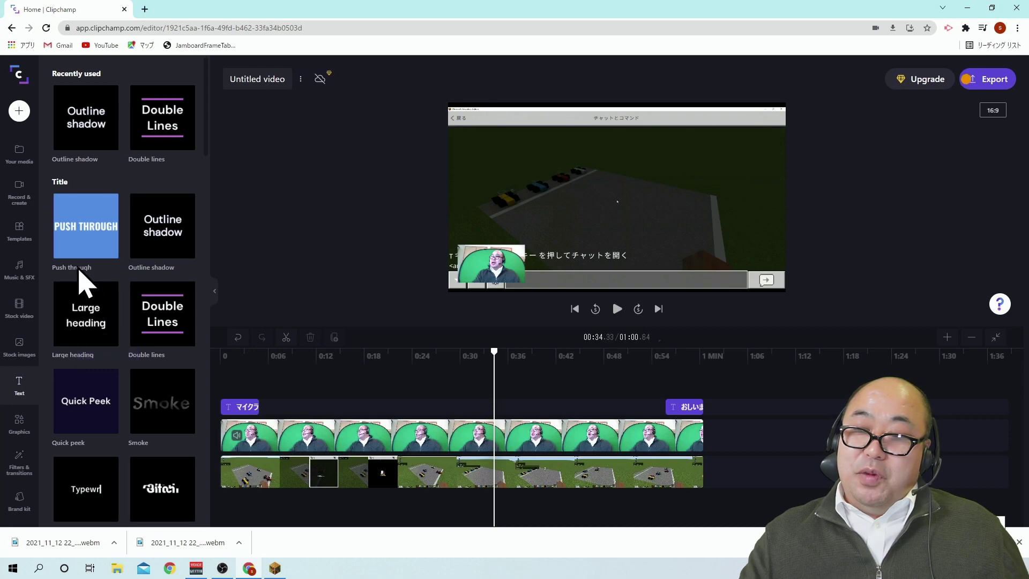
{"action": "left_click", "coordinate": [27, 279]}
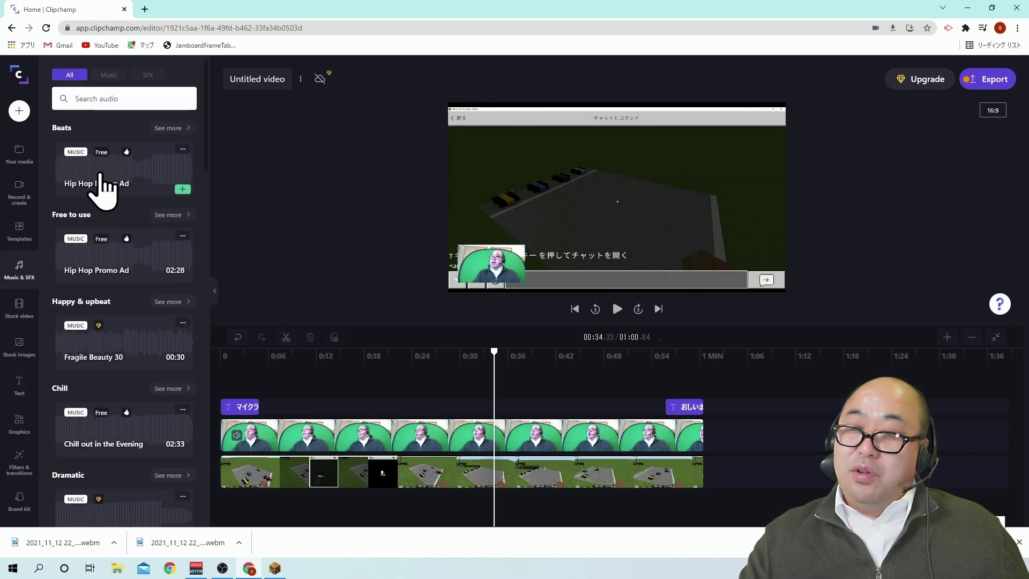
{"action": "left_click", "coordinate": [127, 189]}
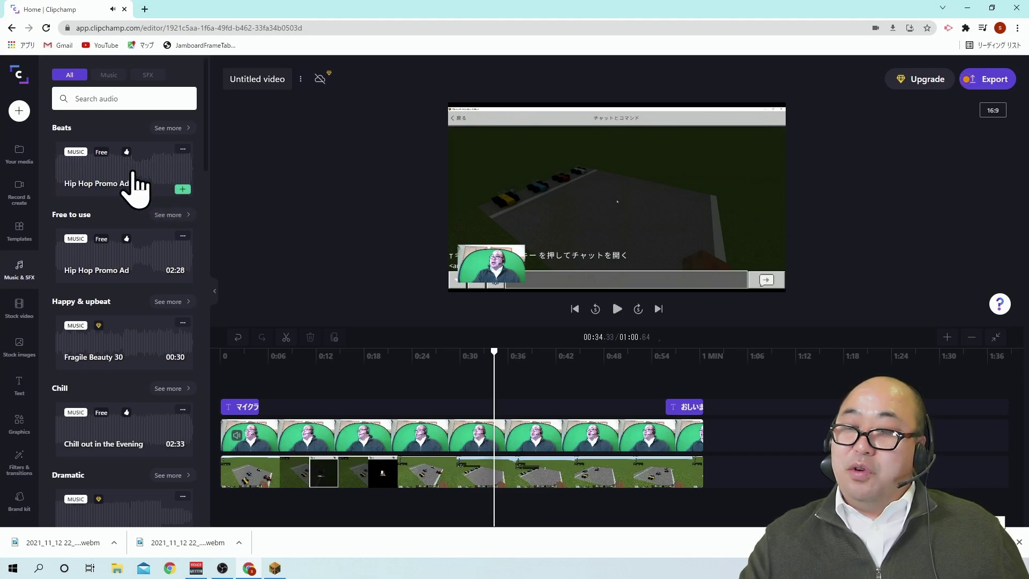
{"action": "left_click_drag", "start_coordinate": [127, 182], "coordinate": [284, 515]}
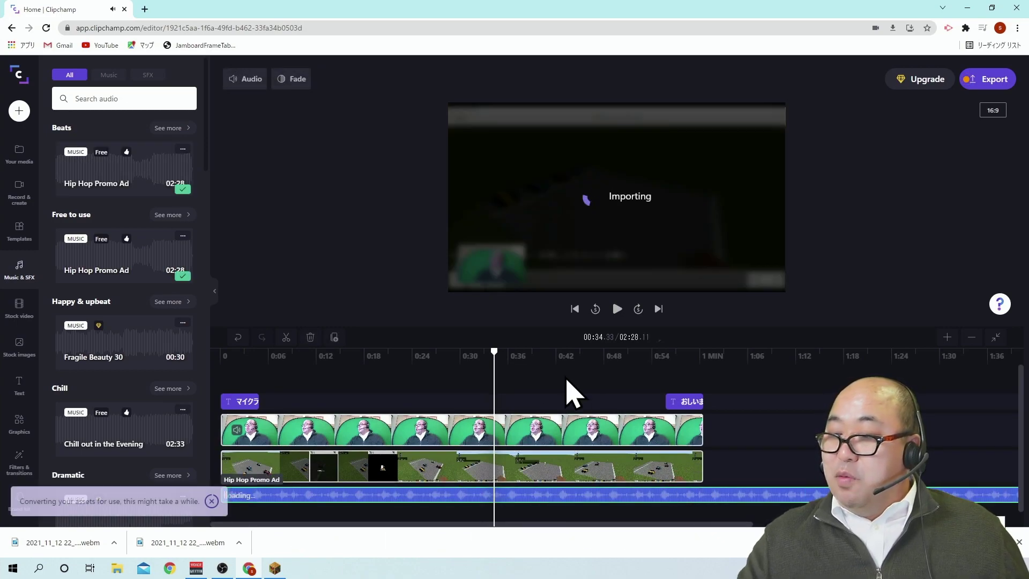
- Split the Hip Hop Promo Ad track just past the end of the video clips, at about 1:00.75, and delete the remainder
{"action": "left_click_drag", "start_coordinate": [643, 356], "coordinate": [704, 383]}
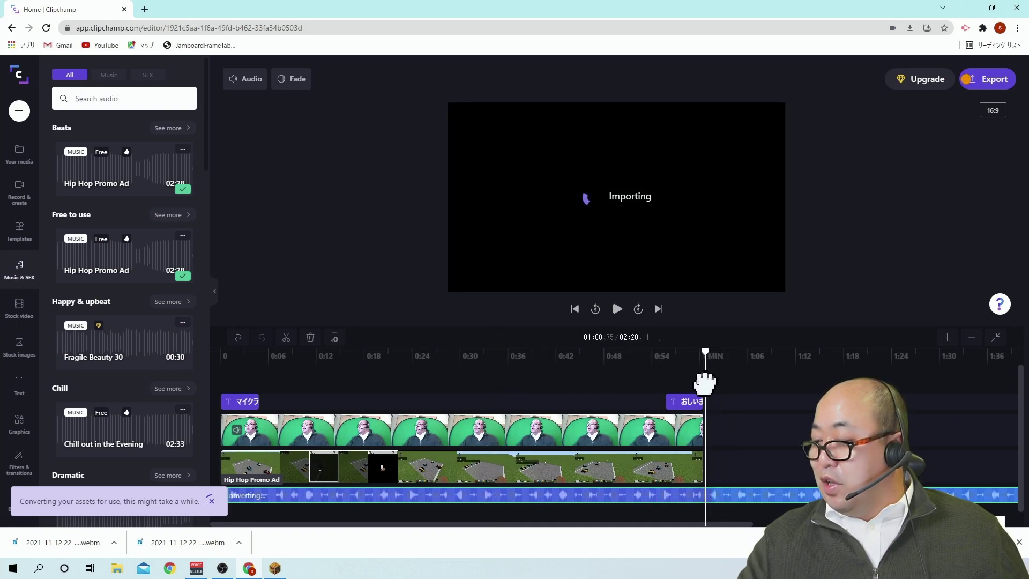
{"action": "left_click", "coordinate": [763, 499]}
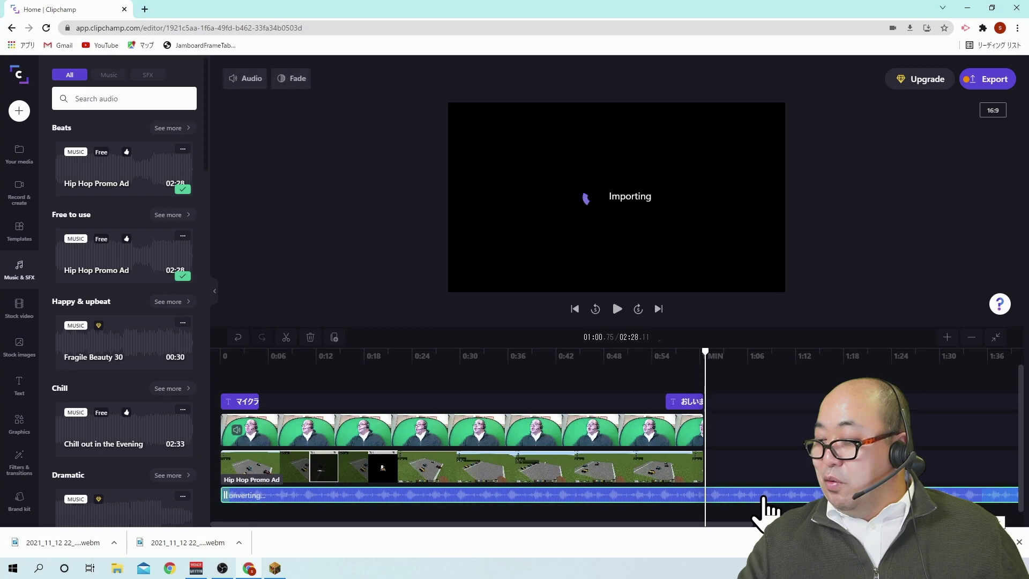
{"action": "left_click", "coordinate": [286, 337]}
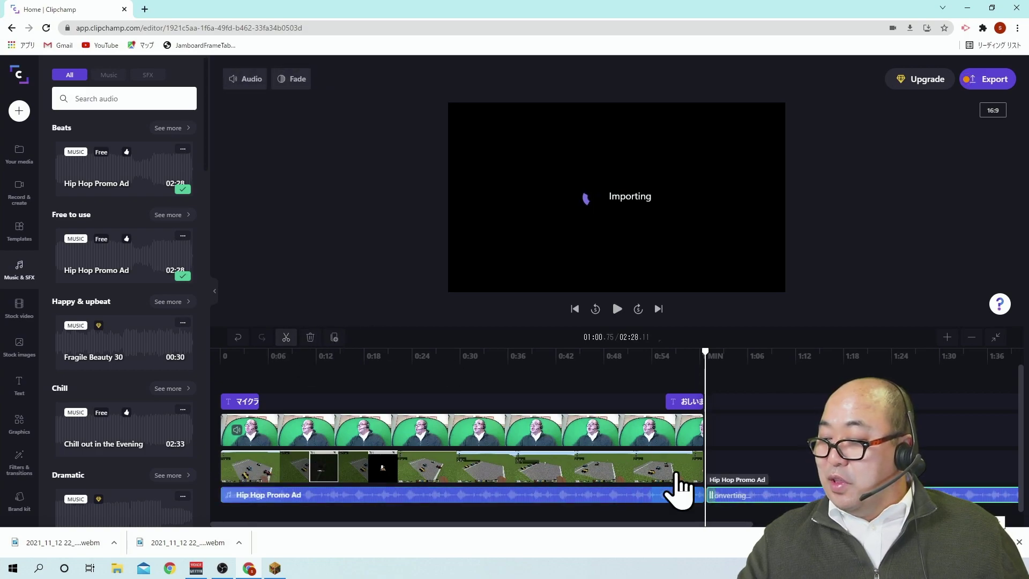
{"action": "left_click", "coordinate": [739, 498]}
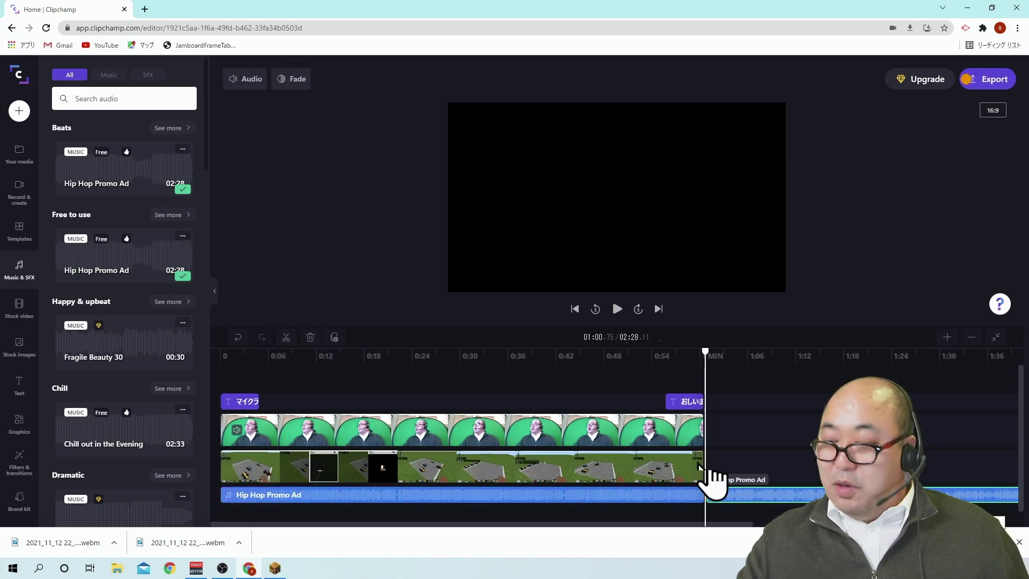
{"action": "left_click", "coordinate": [311, 338]}
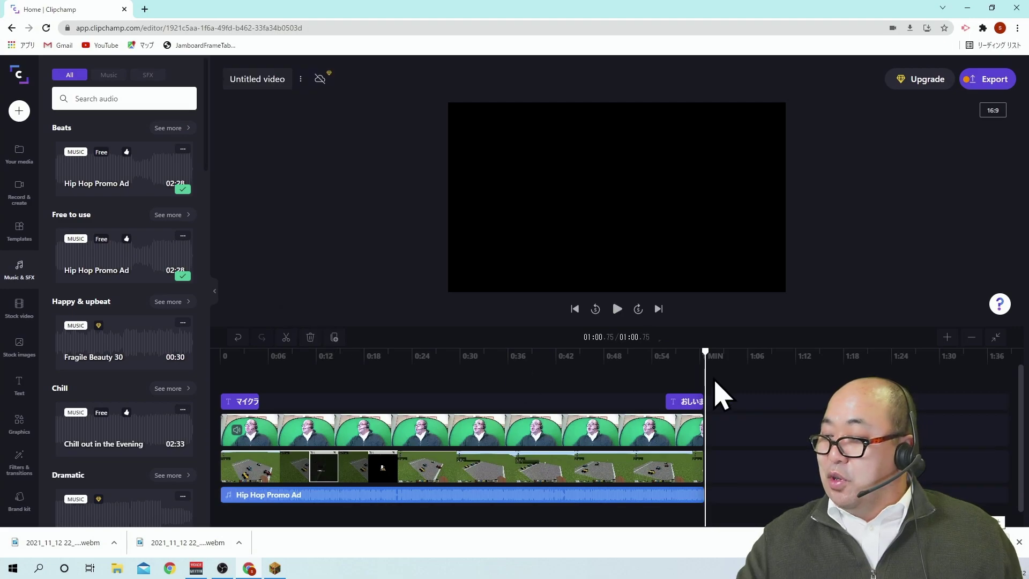
- Trim the music track's end to line up exactly with the video clips, and play the video from the beginning
{"action": "left_click_drag", "start_coordinate": [705, 352], "coordinate": [650, 352]}
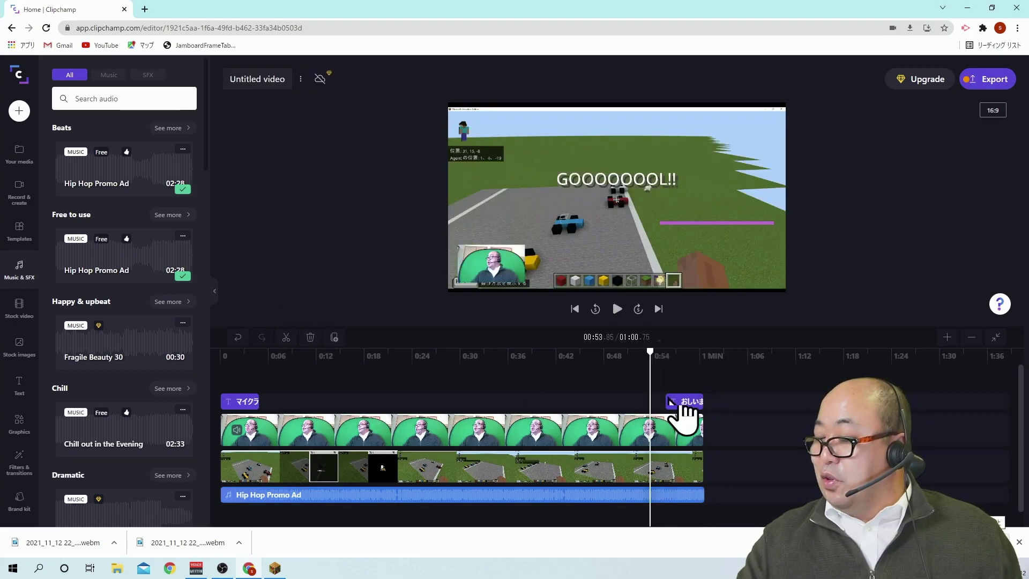
{"action": "left_click", "coordinate": [696, 492]}
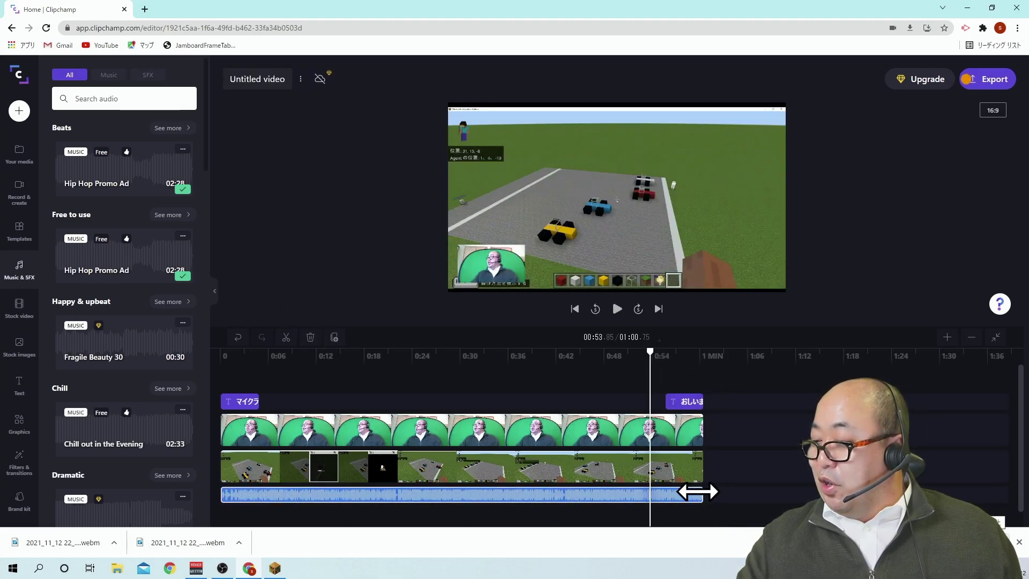
{"action": "left_click_drag", "start_coordinate": [698, 491], "coordinate": [697, 491]}
{"action": "left_click_drag", "start_coordinate": [652, 349], "coordinate": [185, 407]}
{"action": "left_click", "coordinate": [619, 313]}
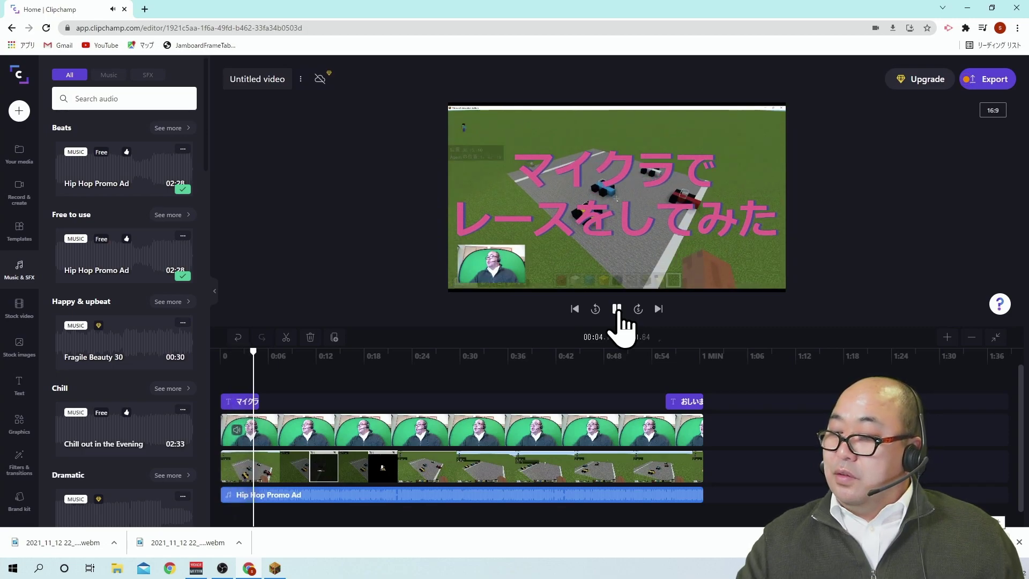
- Lower the Hip Hop Promo Ad track's volume to 15% and return the playhead to the beginning for a playback check
{"action": "left_click", "coordinate": [353, 493]}
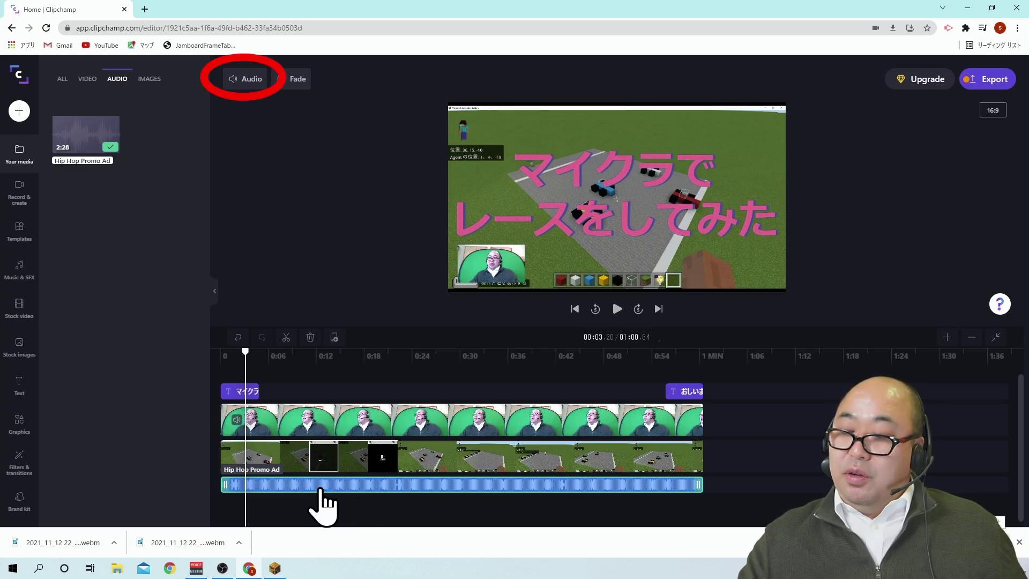
{"action": "left_click", "coordinate": [246, 83]}
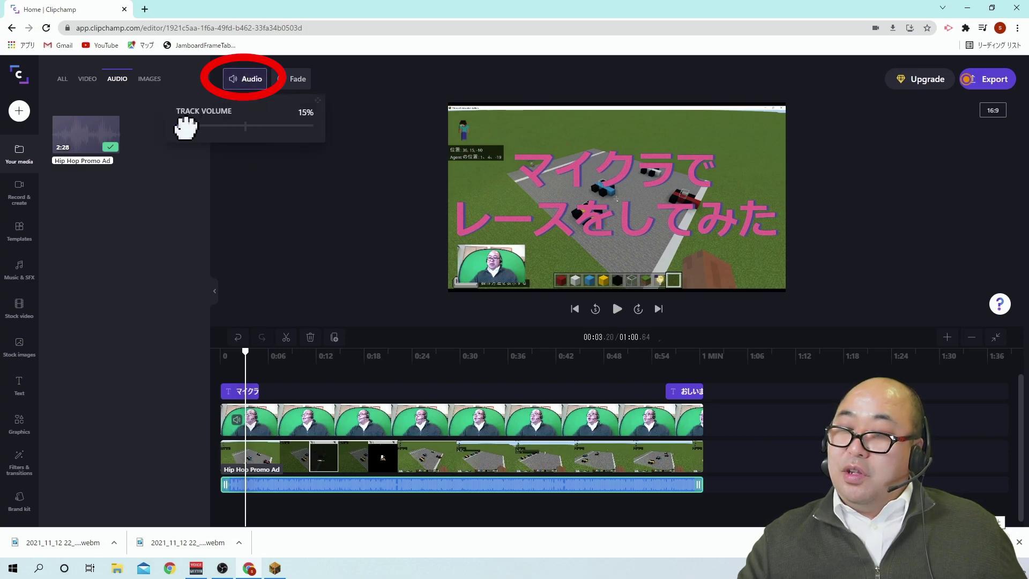
{"action": "left_click_drag", "start_coordinate": [185, 128], "coordinate": [186, 126]}
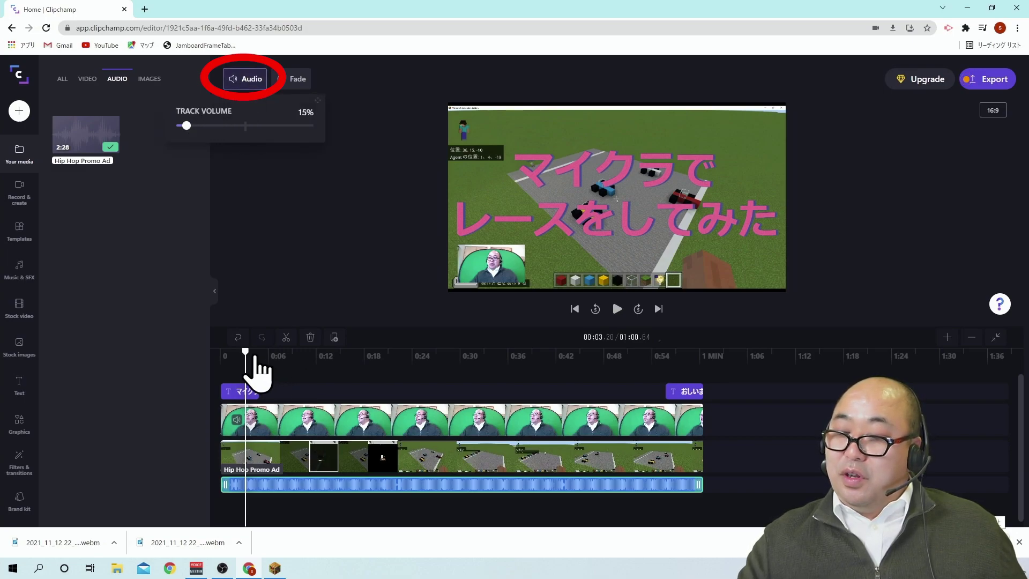
{"action": "left_click_drag", "start_coordinate": [248, 351], "coordinate": [229, 358]}
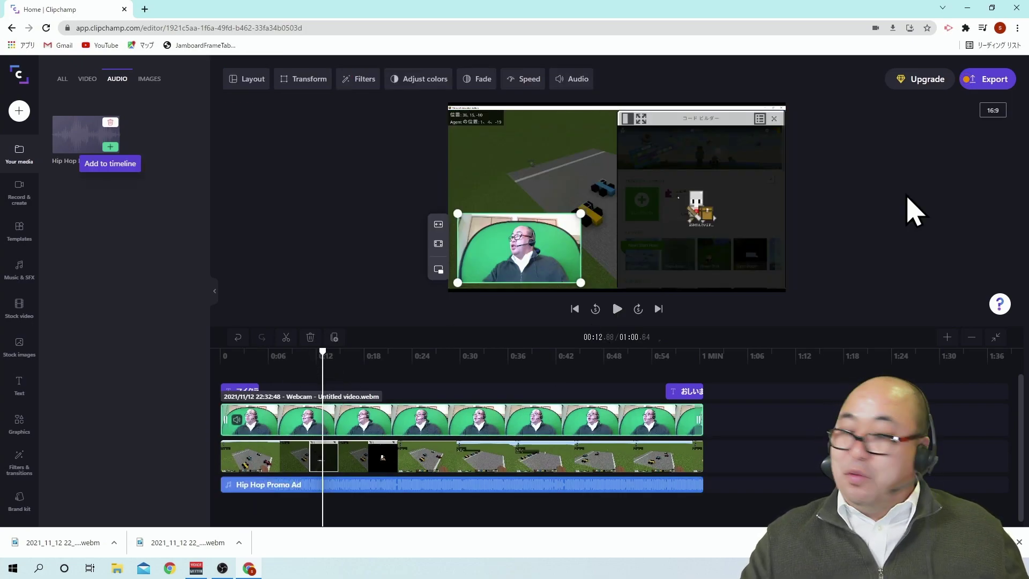
- Export the project as a 480p video with Draft optimization, keeping the title "Untitled video"
{"action": "left_click", "coordinate": [985, 86]}
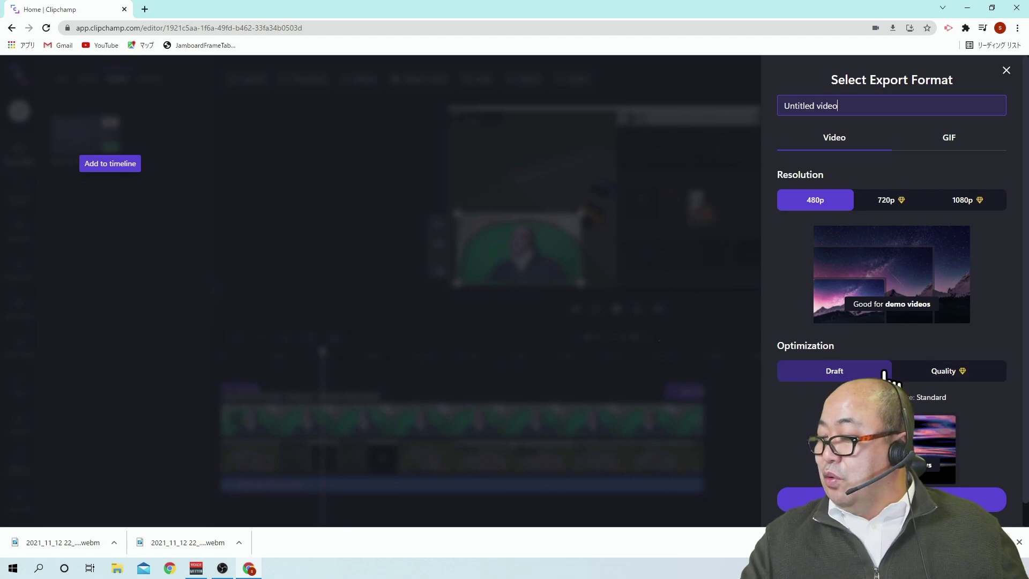
{"action": "scroll", "coordinate": [954, 310], "scroll_direction": "down", "scroll_amount": 1}
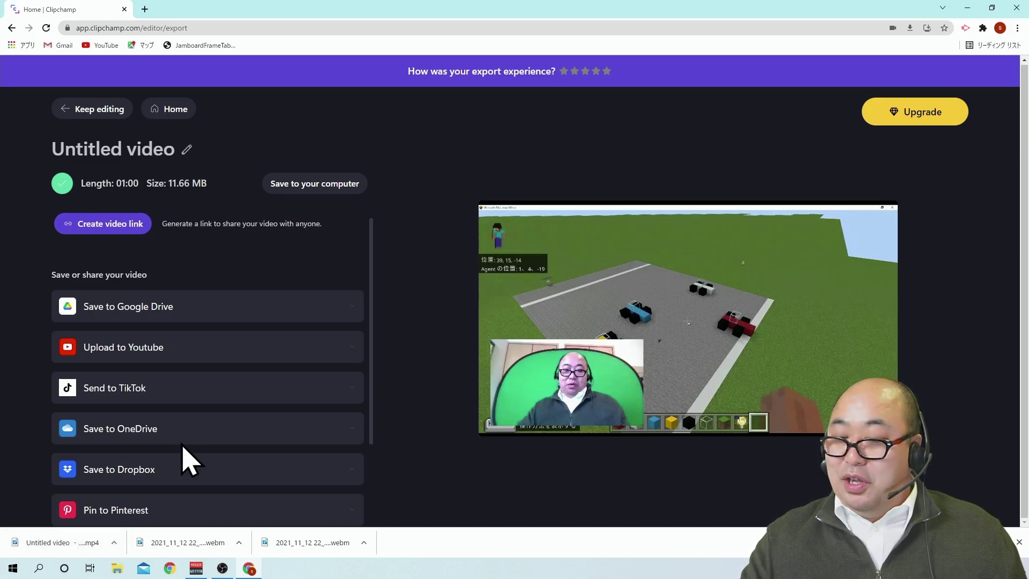
- Open the exported MP4, play it from near the beginning, and skip ahead to about 44 seconds to check the race
{"action": "left_click", "coordinate": [85, 543]}
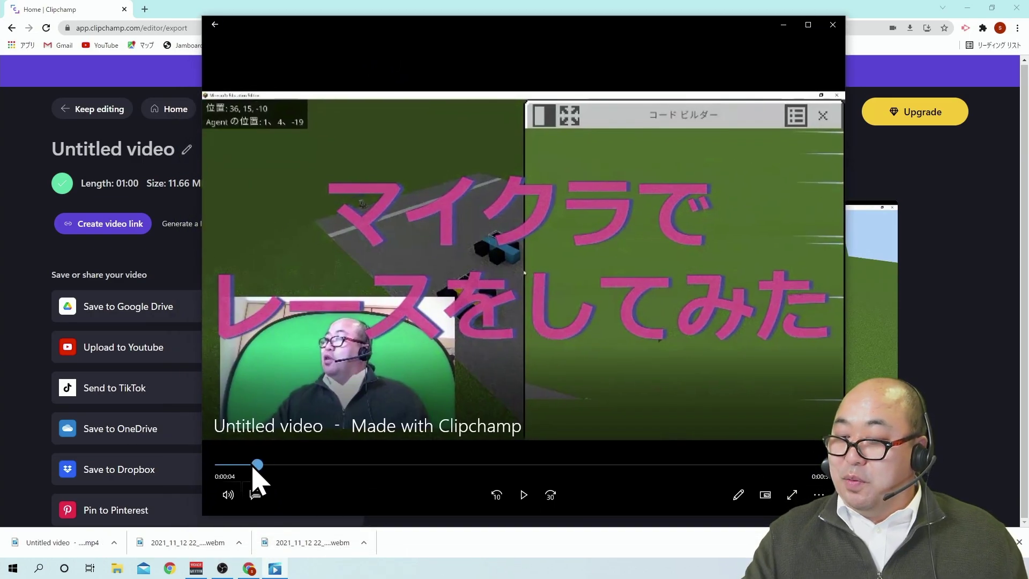
{"action": "left_click_drag", "start_coordinate": [254, 465], "coordinate": [220, 465]}
{"action": "left_click", "coordinate": [530, 499]}
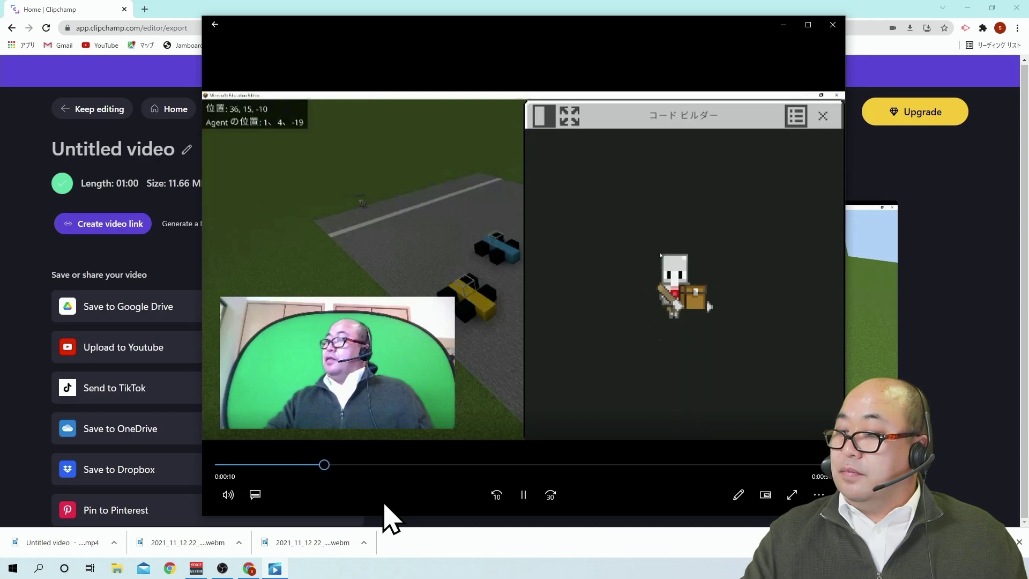
{"action": "left_click", "coordinate": [676, 466]}
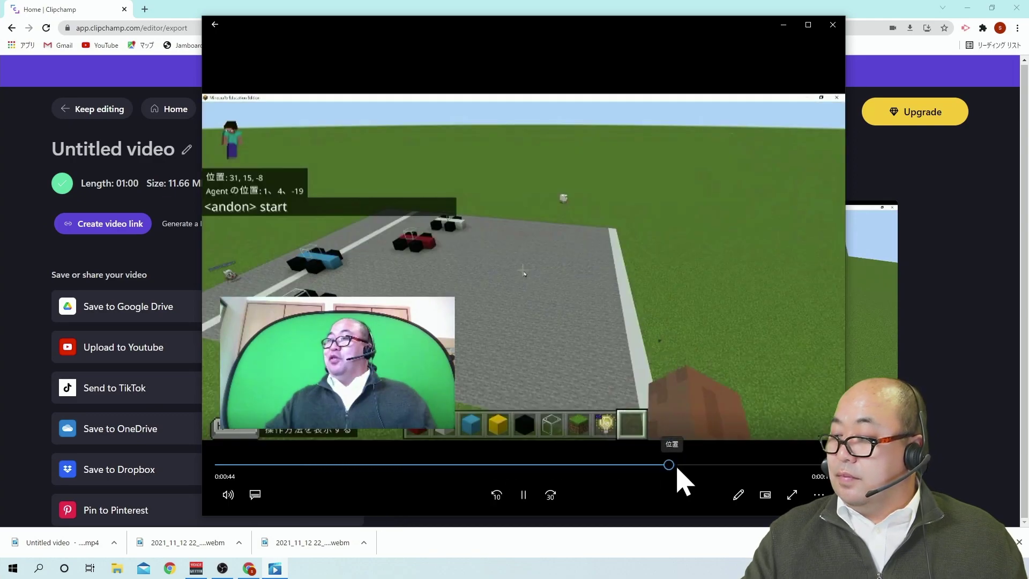